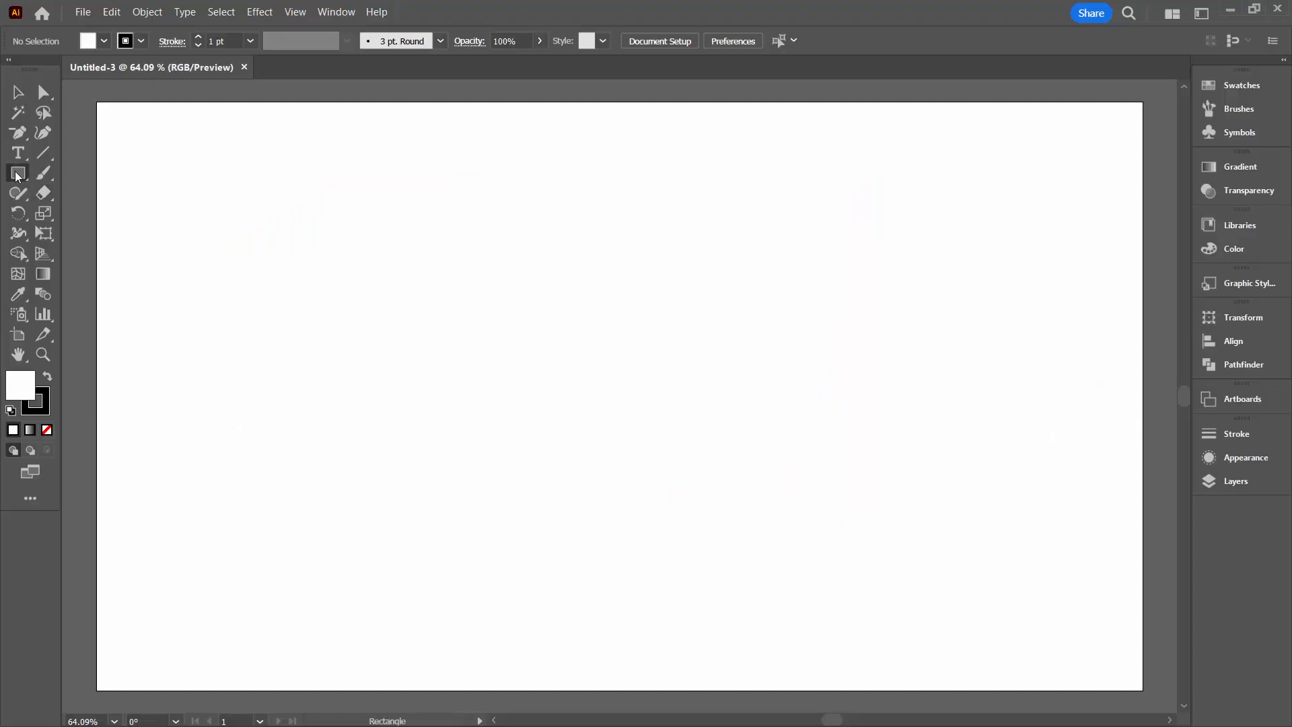
Draw a tall rectangle and raise its black stroke to 8 pt
drag(133, 152, 319, 496)
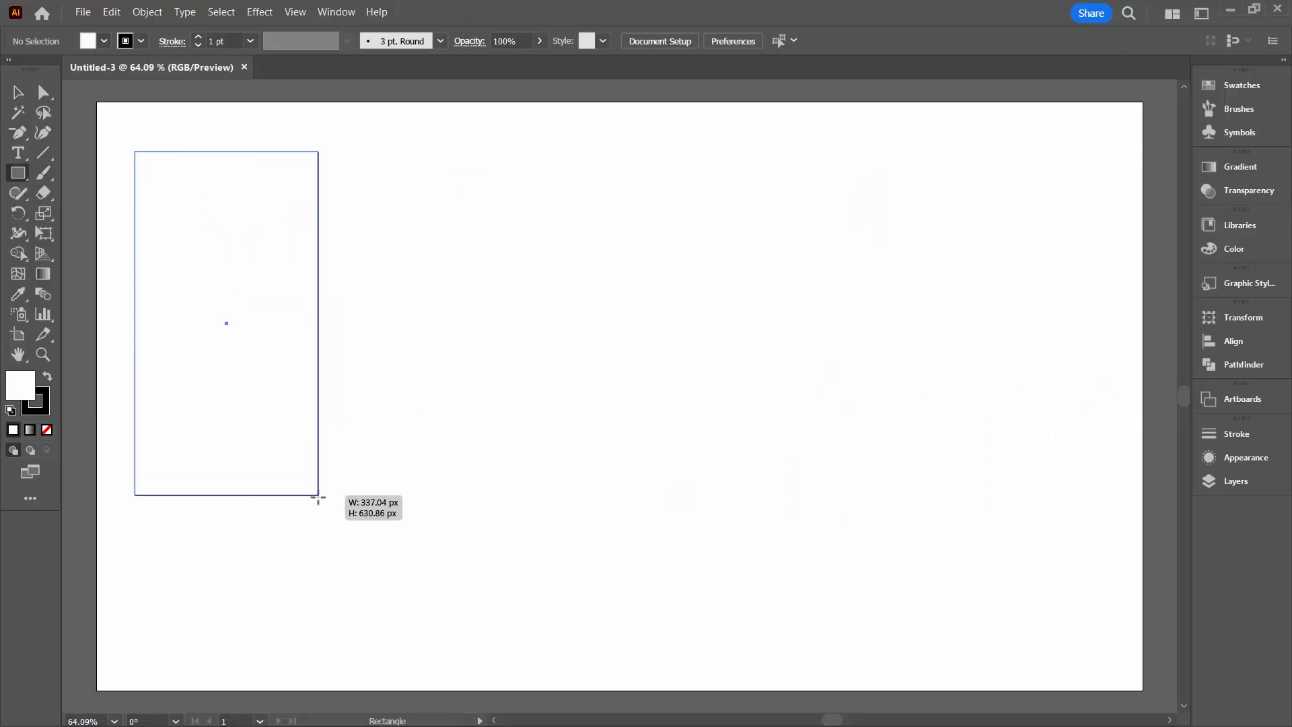
click(199, 37)
click(198, 37)
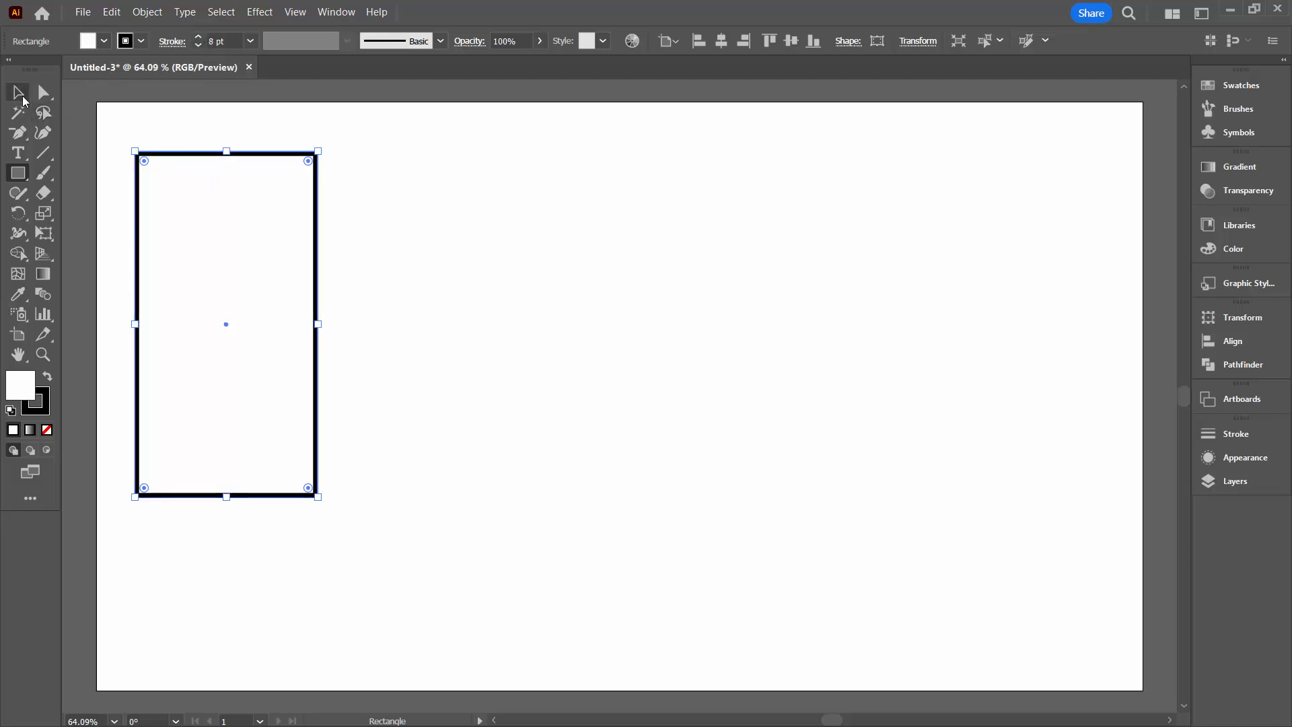
Alt-drag a duplicate of the rectangle to the right, then reselect the left one
click(20, 94)
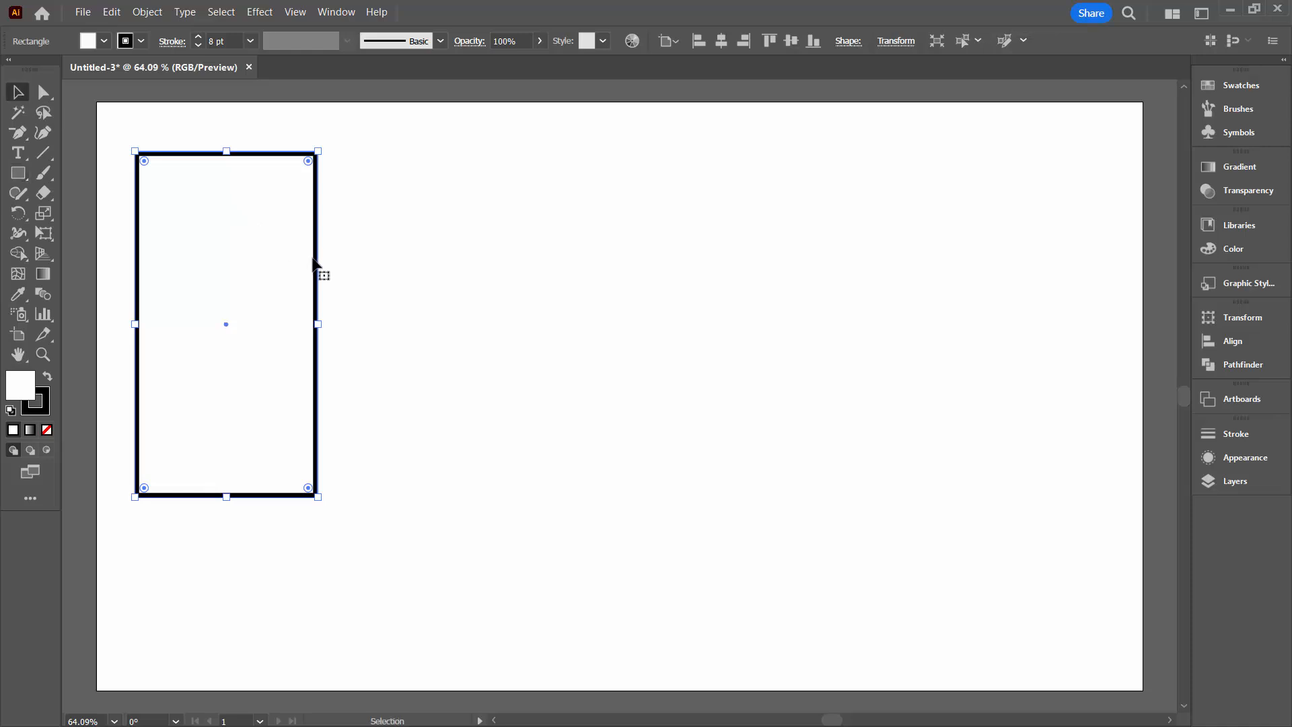
alt+drag(318, 265, 758, 269)
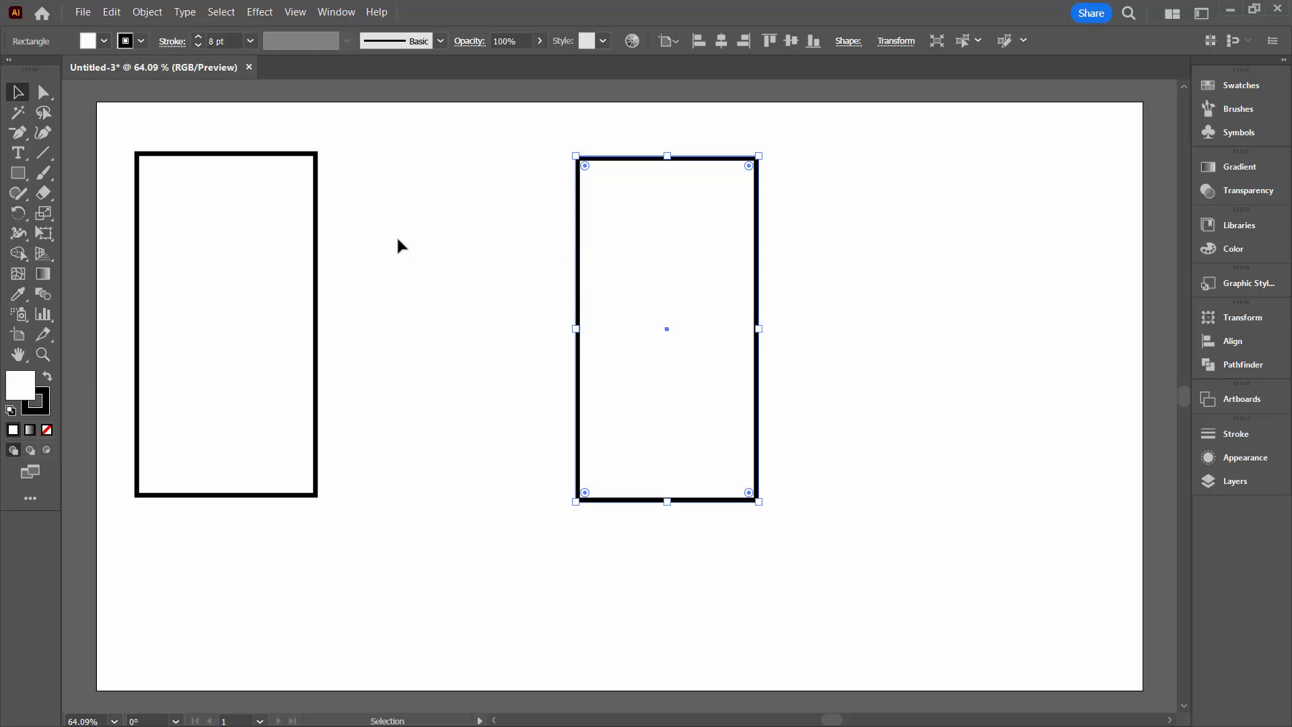
drag(135, 101, 242, 218)
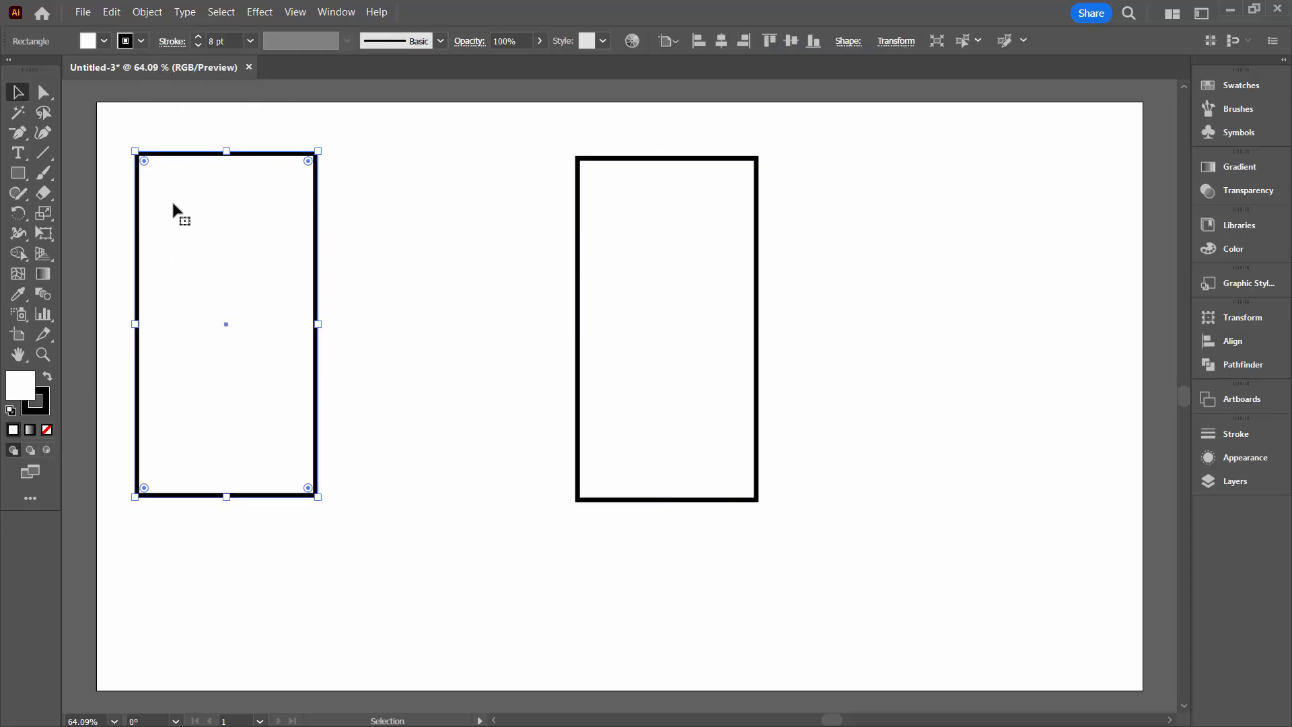
Apply a smooth Zig Zag effect to the left rectangle: 9 ridges per segment, 6 px size
click(258, 15)
mouse_move(271, 134)
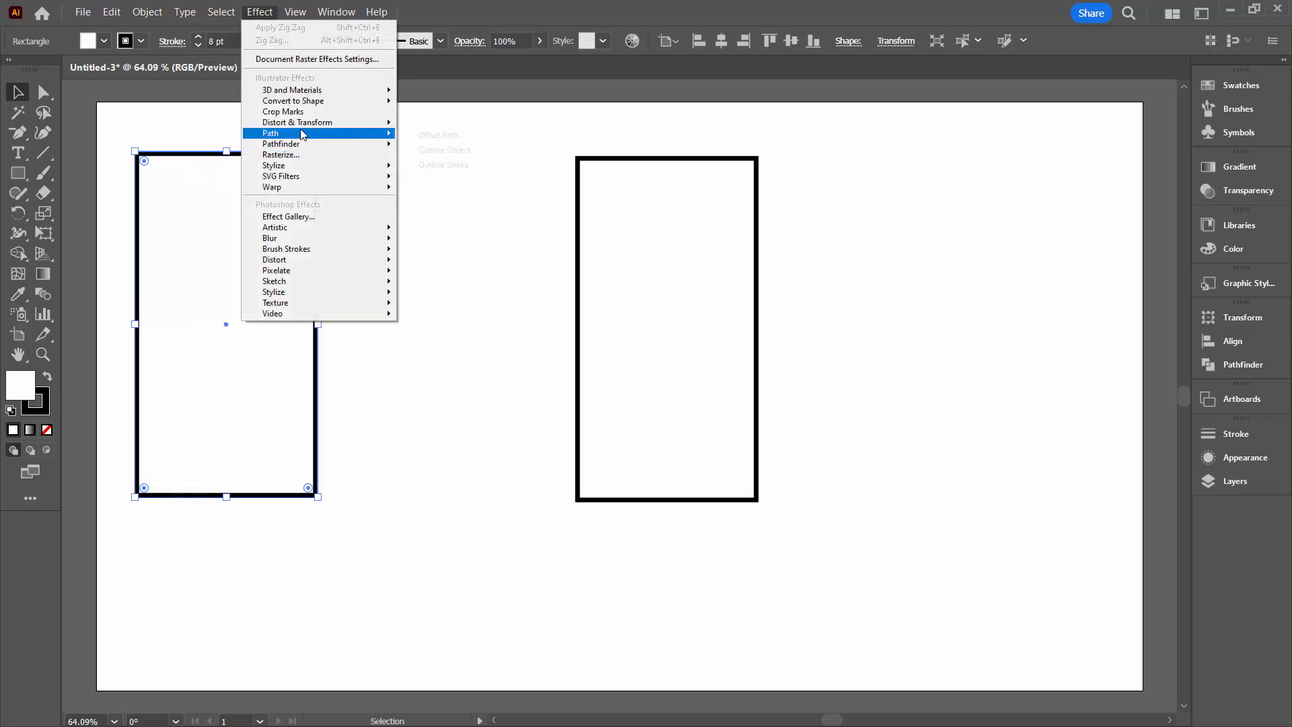
click(440, 213)
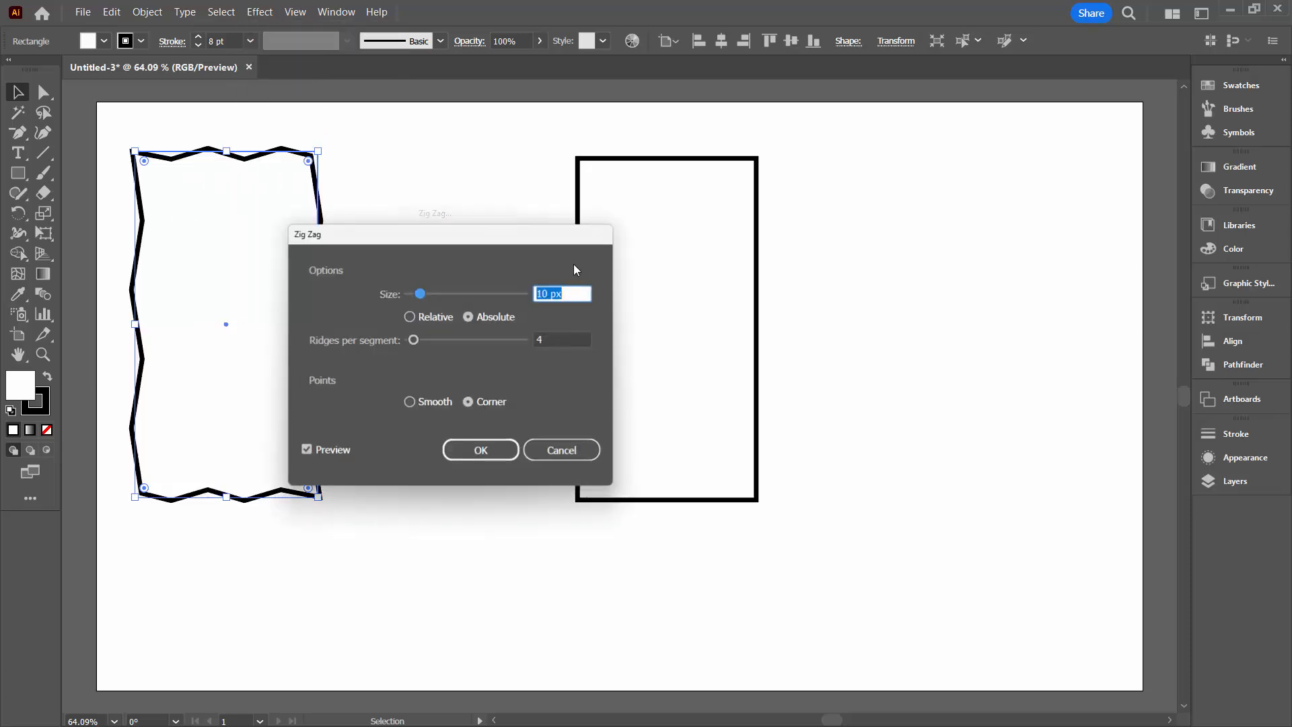
drag(449, 237, 567, 197)
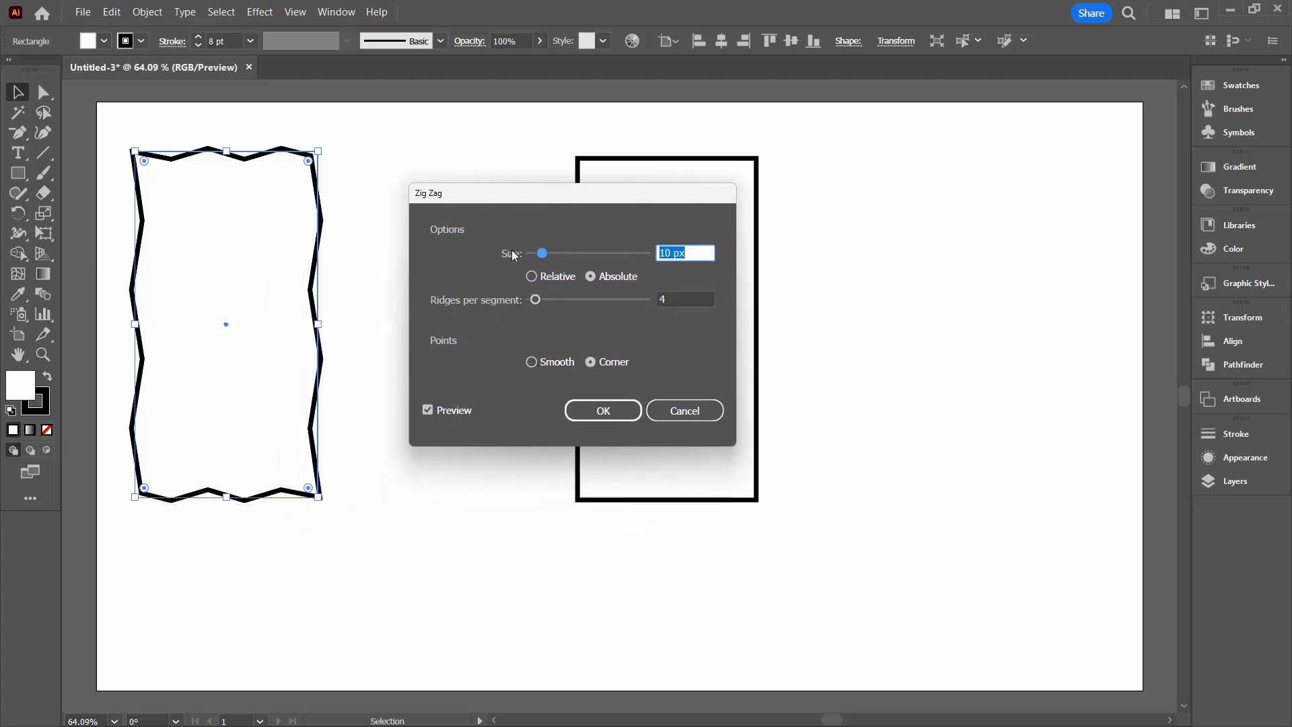
click(532, 363)
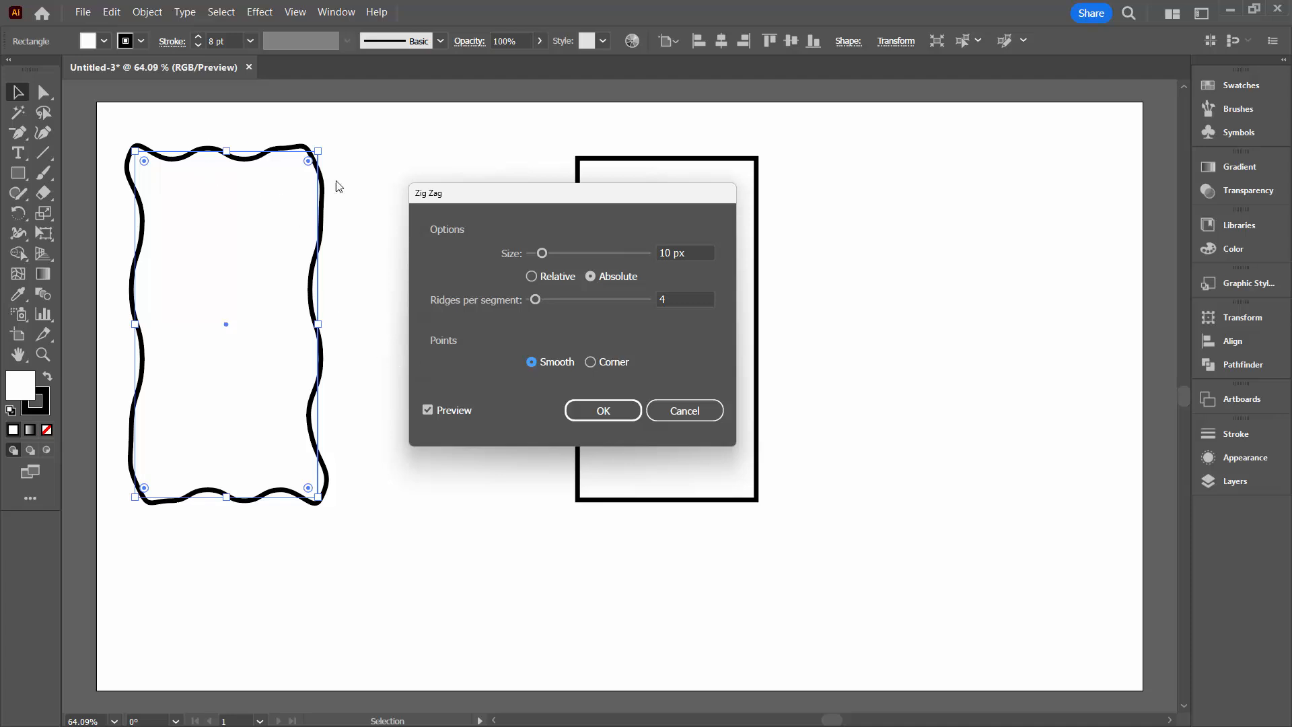
click(669, 297)
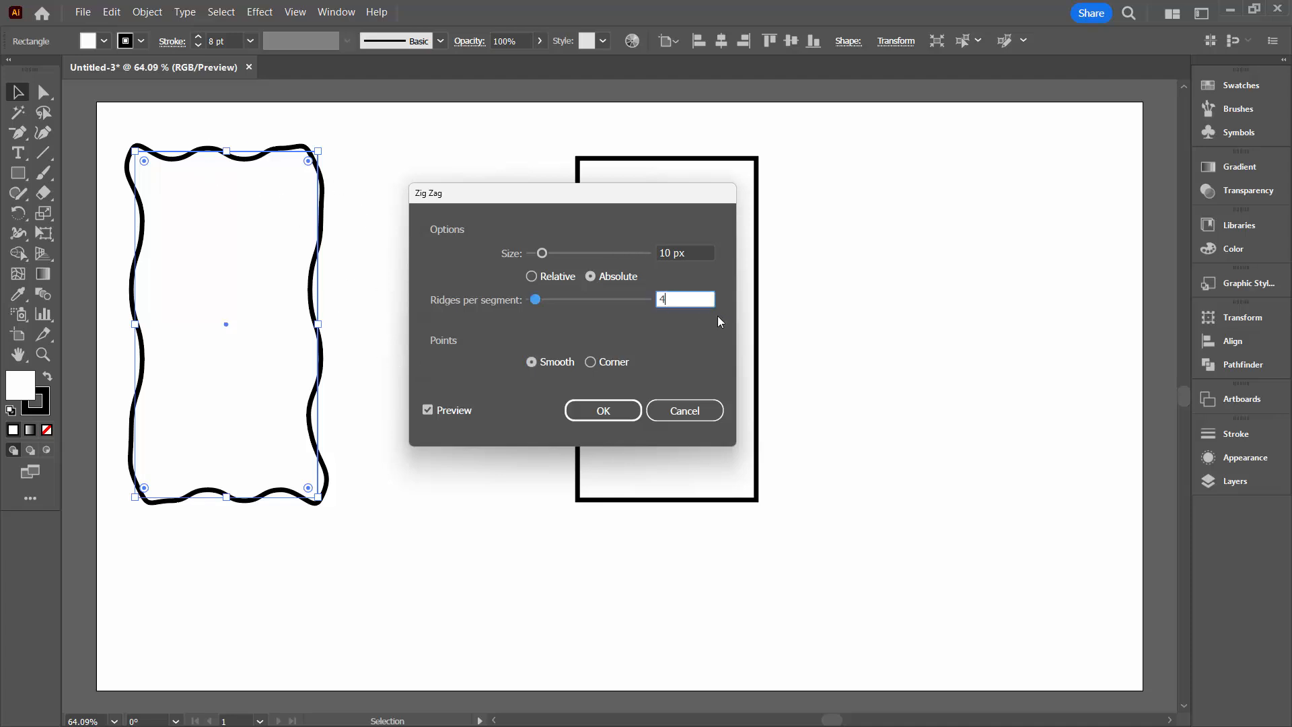
key(Up)
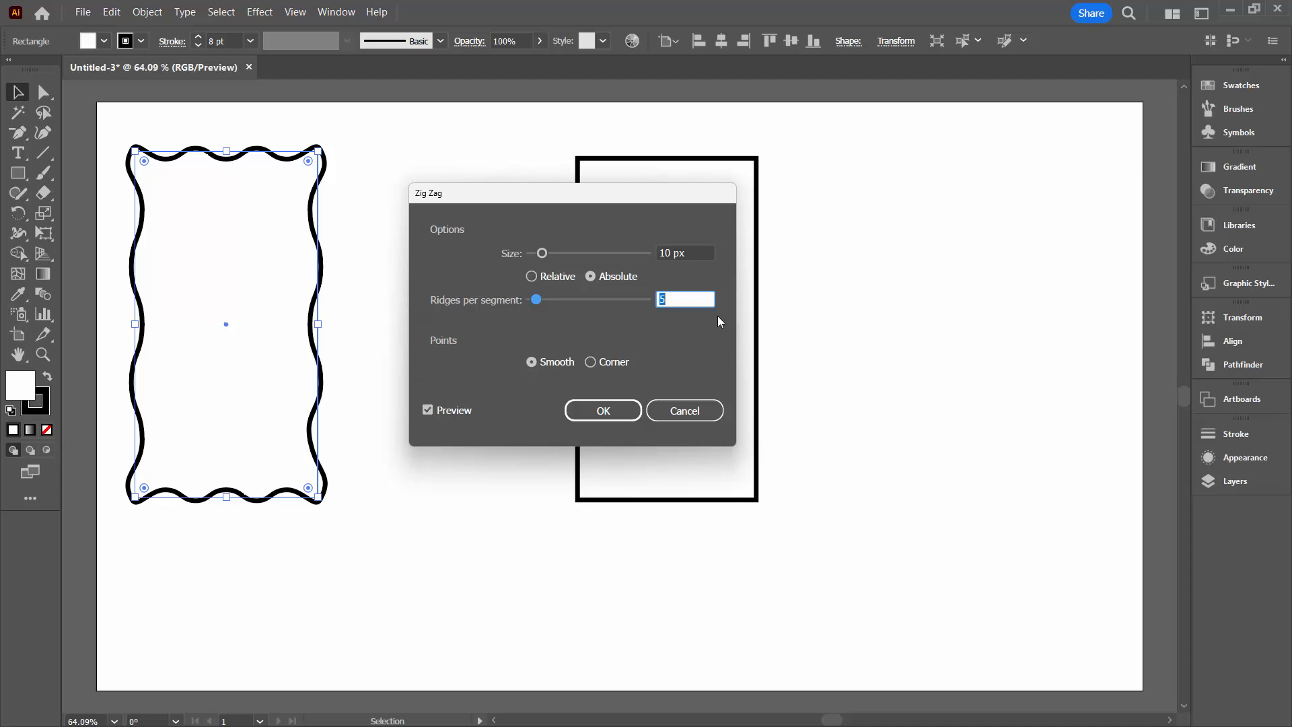
key(Up)
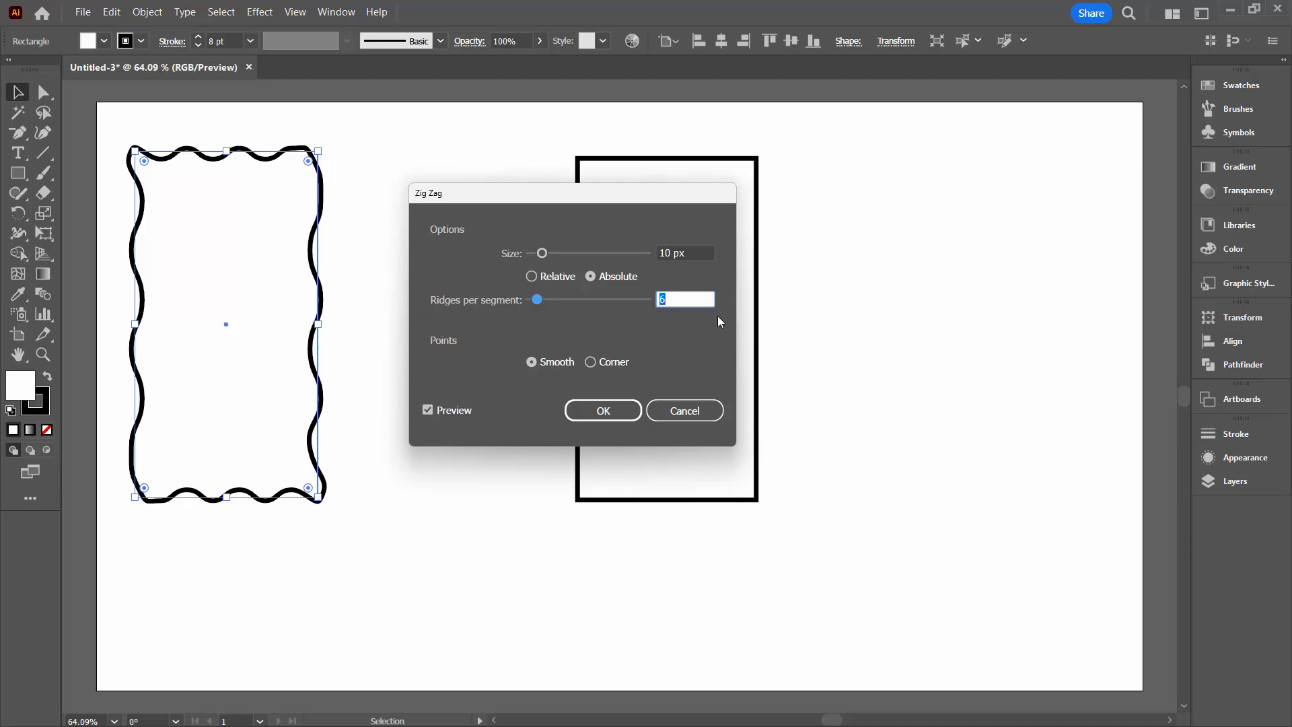
key(Up)
key(Up)
key(Up)
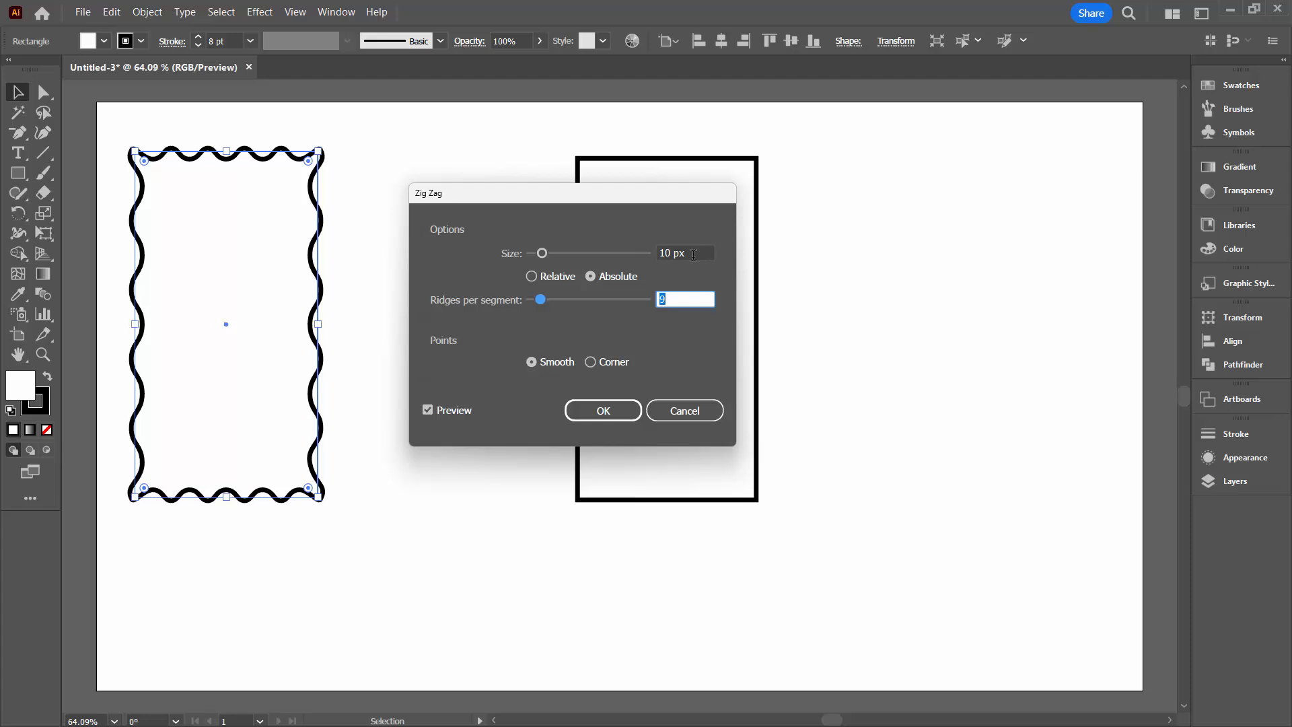
click(693, 255)
key(Down)
key(Down)
key(Down)
key(Down)
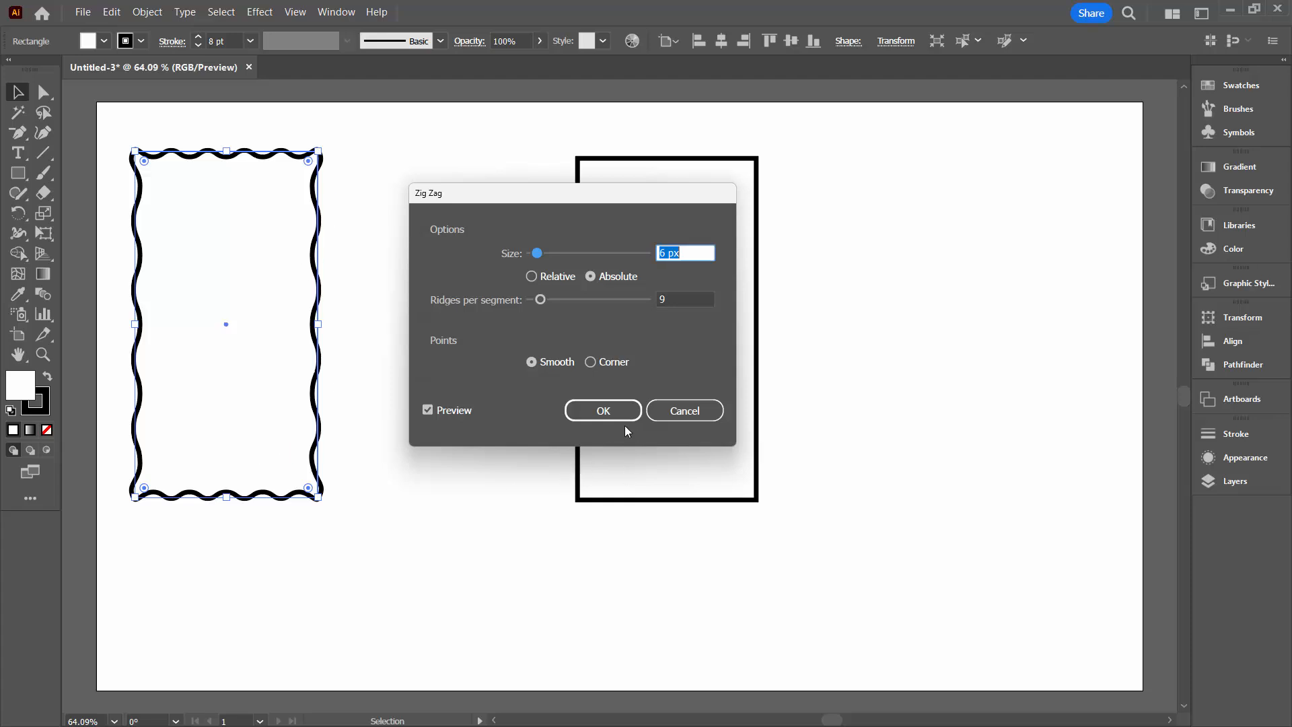
click(604, 413)
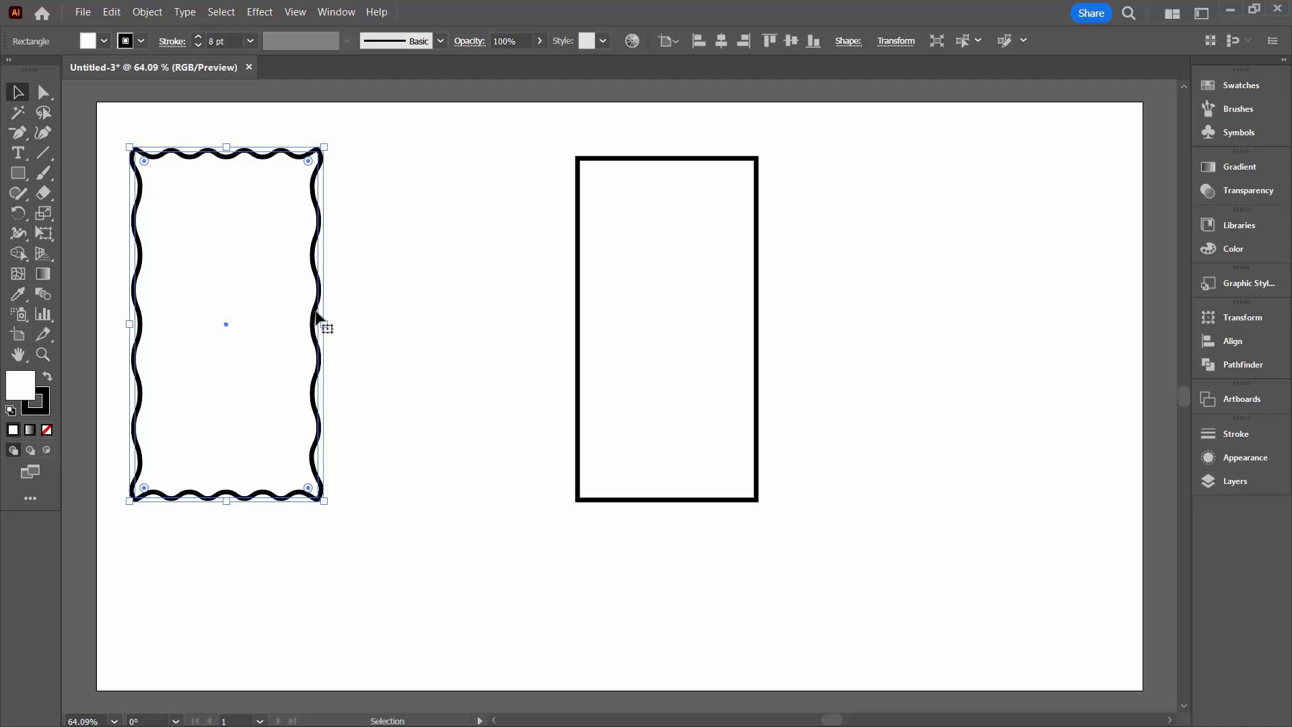
Duplicate the wavy rectangle between the shapes and toggle the left one's Zig Zag visibility in Appearance
drag(314, 324, 537, 329)
click(308, 255)
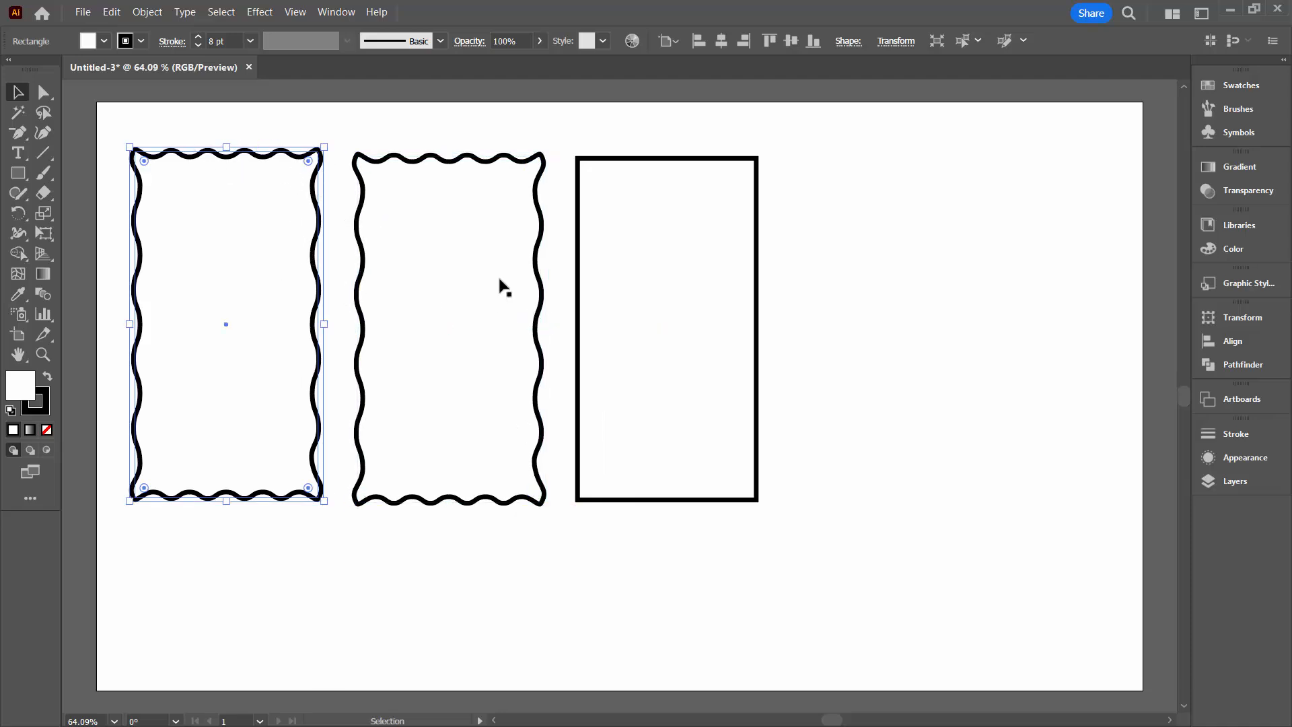
click(1209, 459)
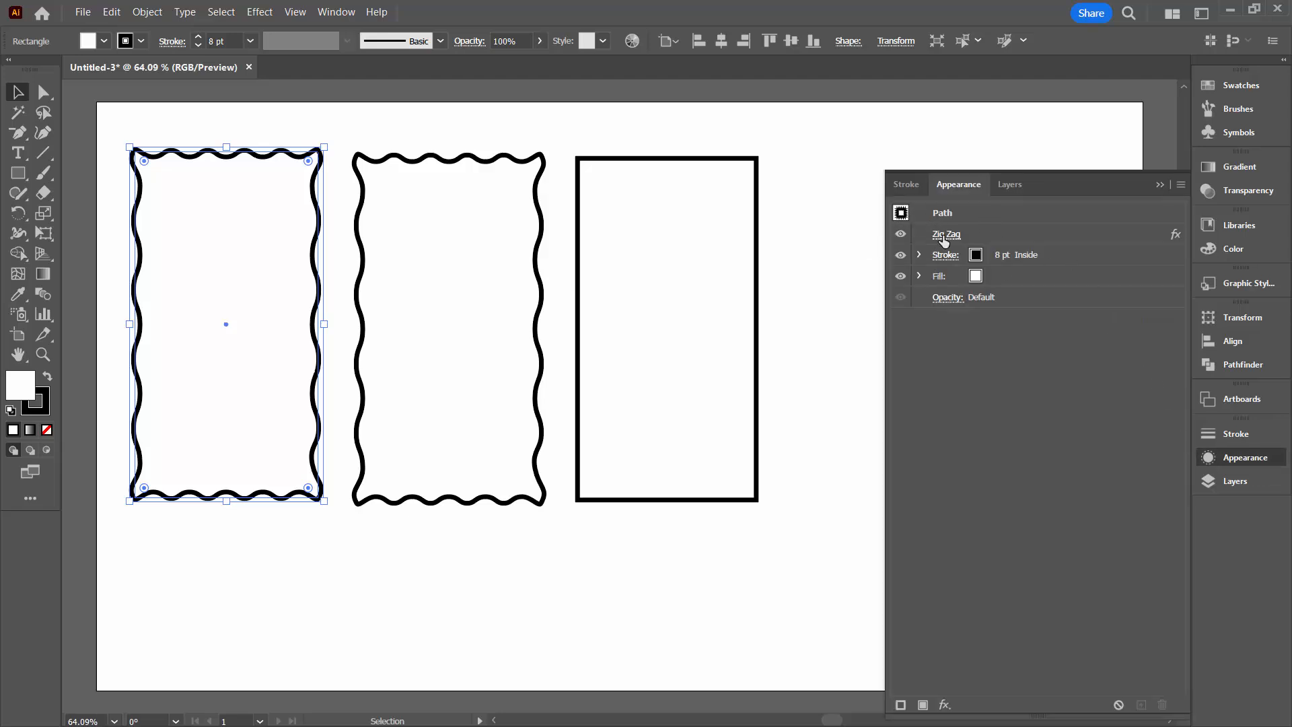
click(900, 235)
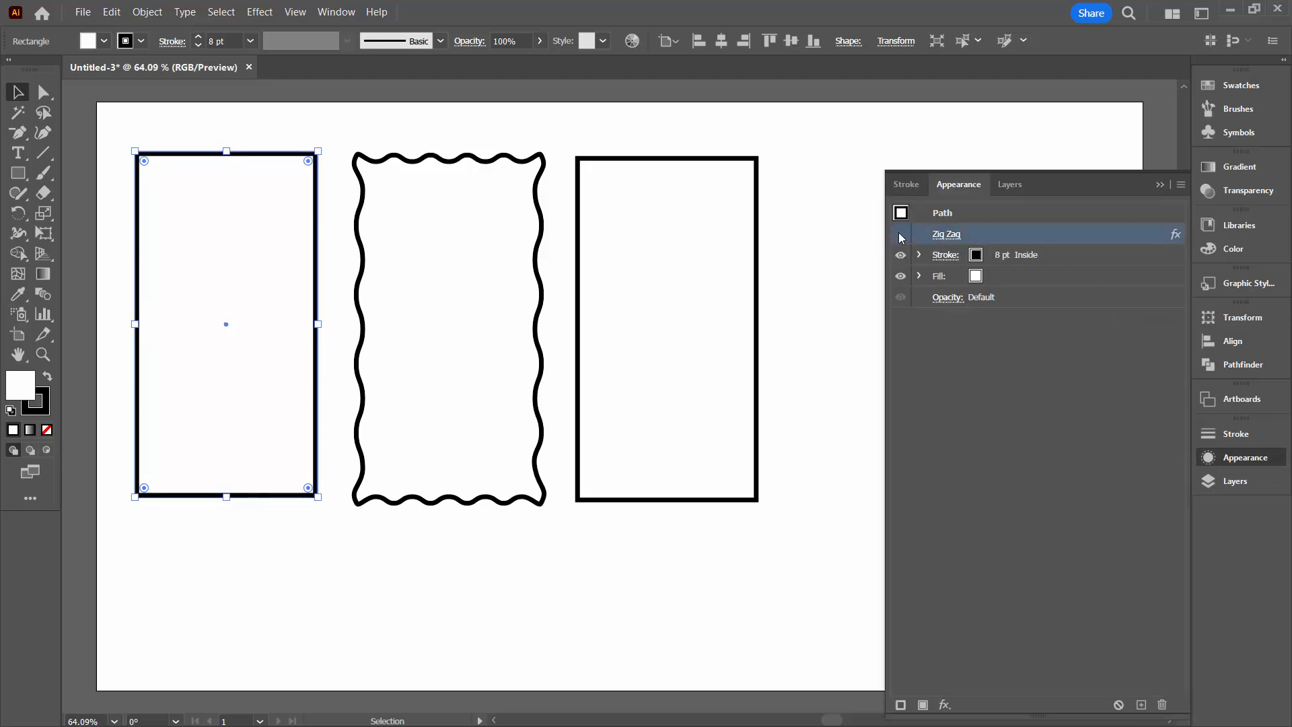
click(901, 235)
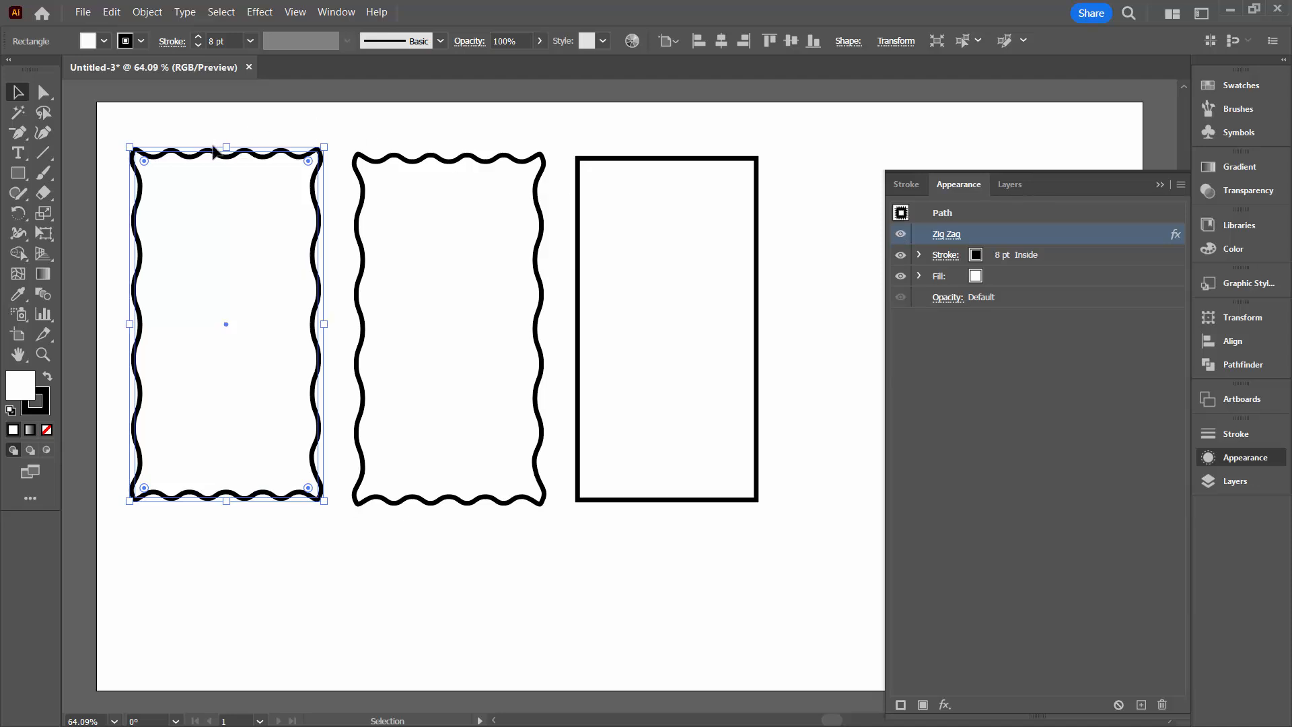
Expand the left rectangle's Zig Zag appearance into real paths
click(141, 12)
click(177, 204)
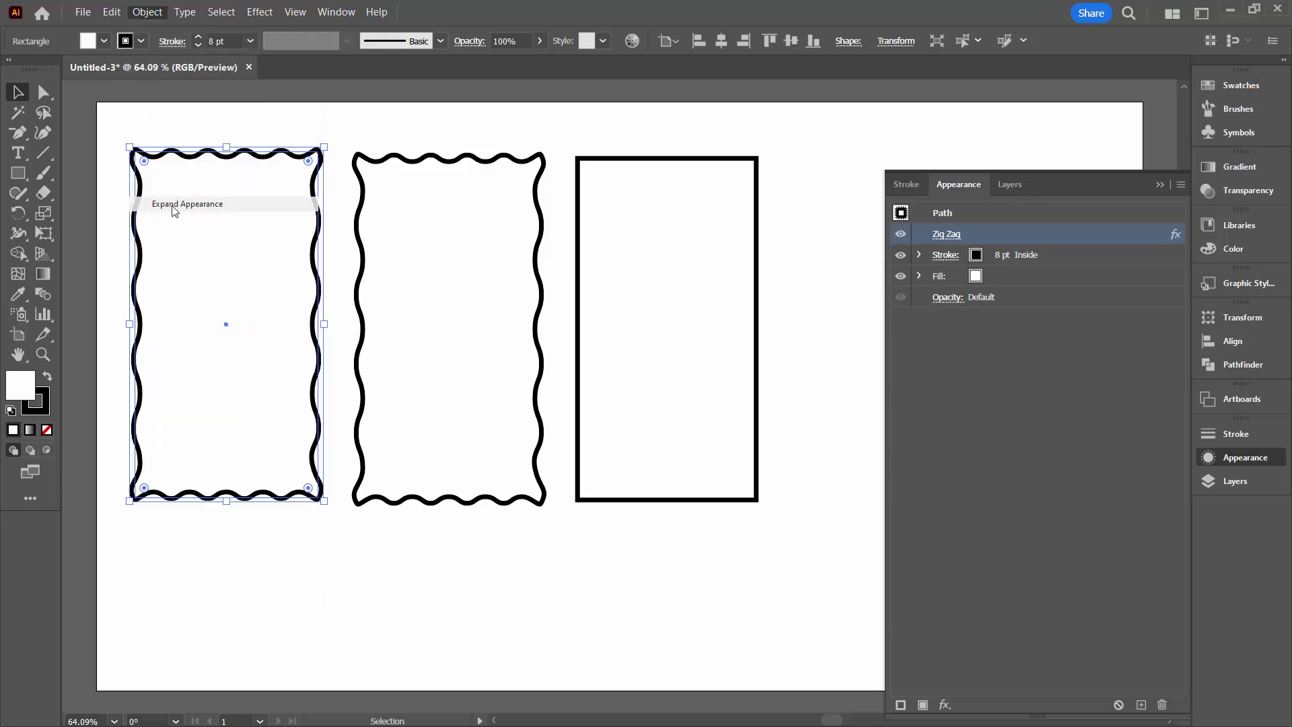
Float the Layers panel over the canvas and reveal the expanded rectangle's contents
click(1217, 483)
click(937, 254)
drag(1013, 184, 615, 134)
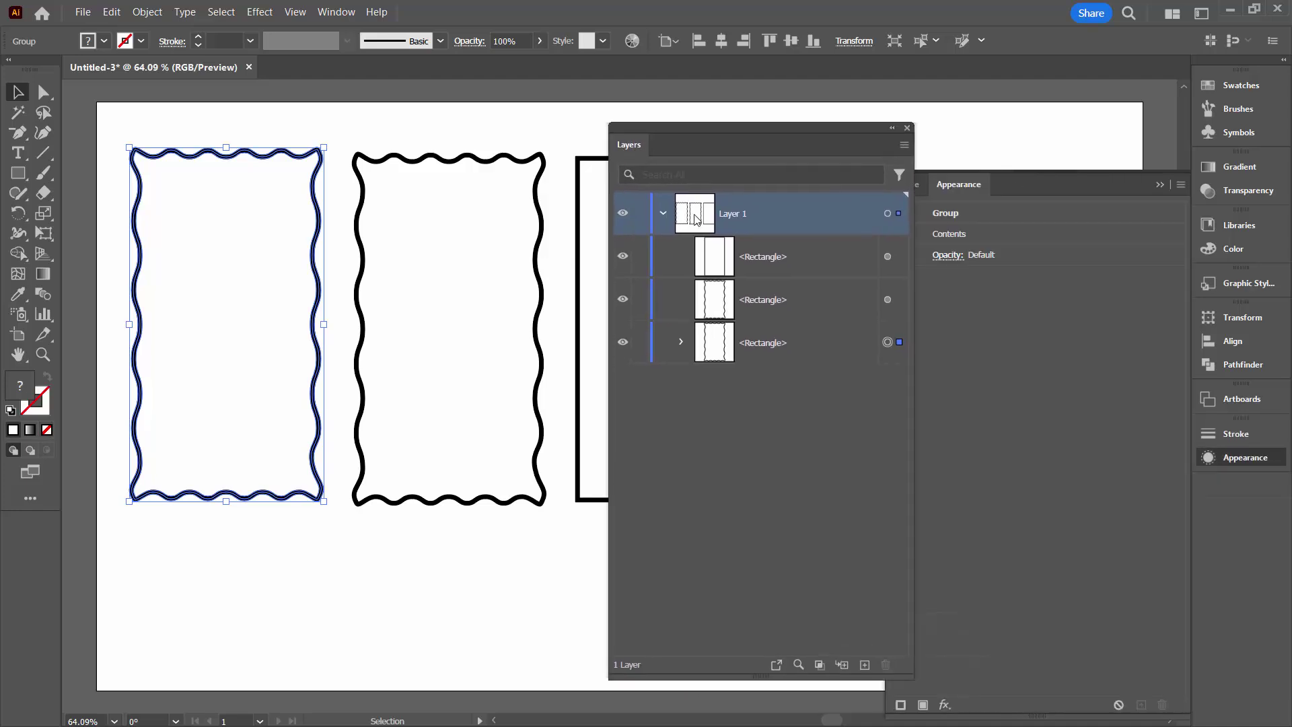
click(679, 342)
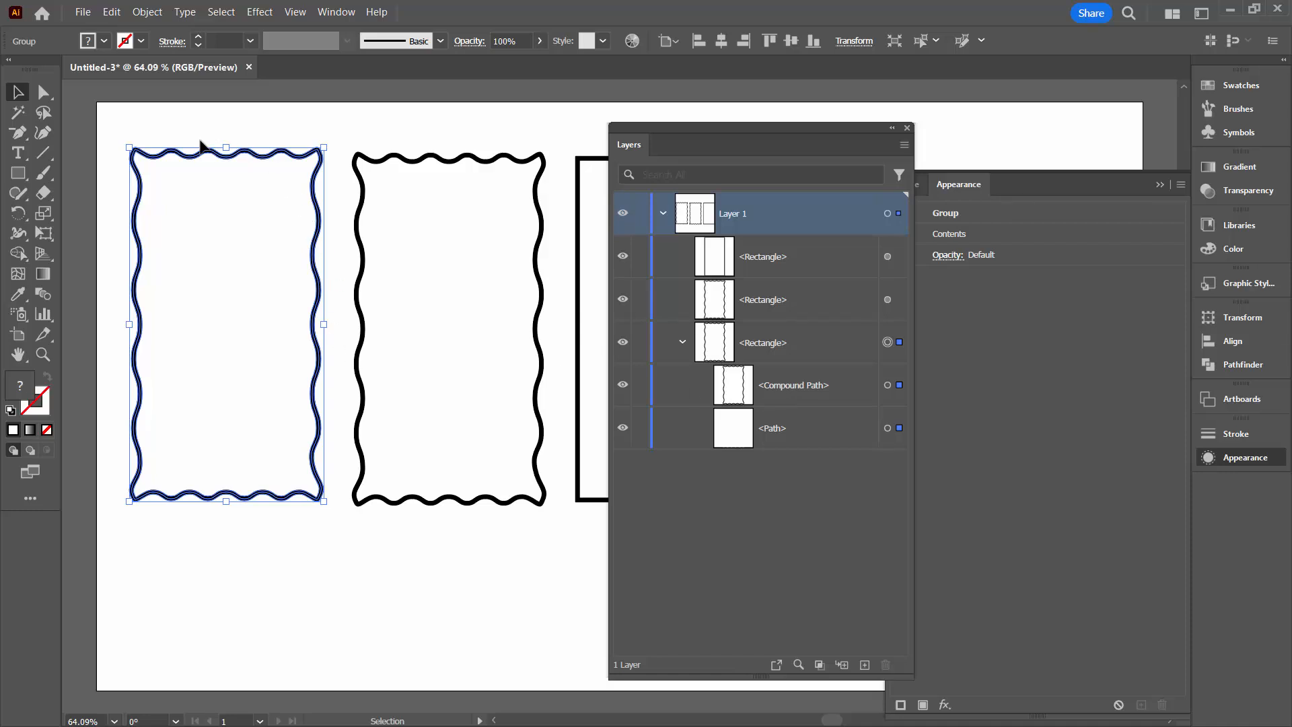
Inspect the compound outline and fill paths, move the panel aside and select the middle wavy rectangle
click(887, 384)
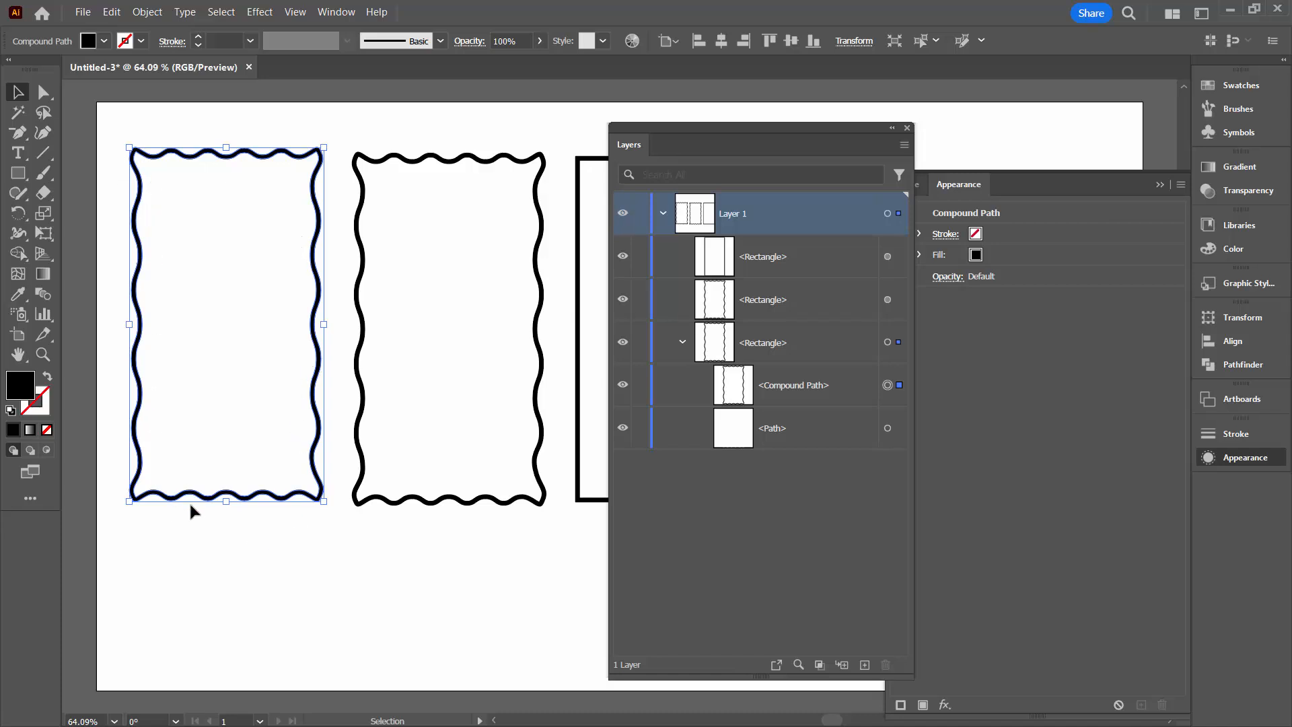
click(888, 429)
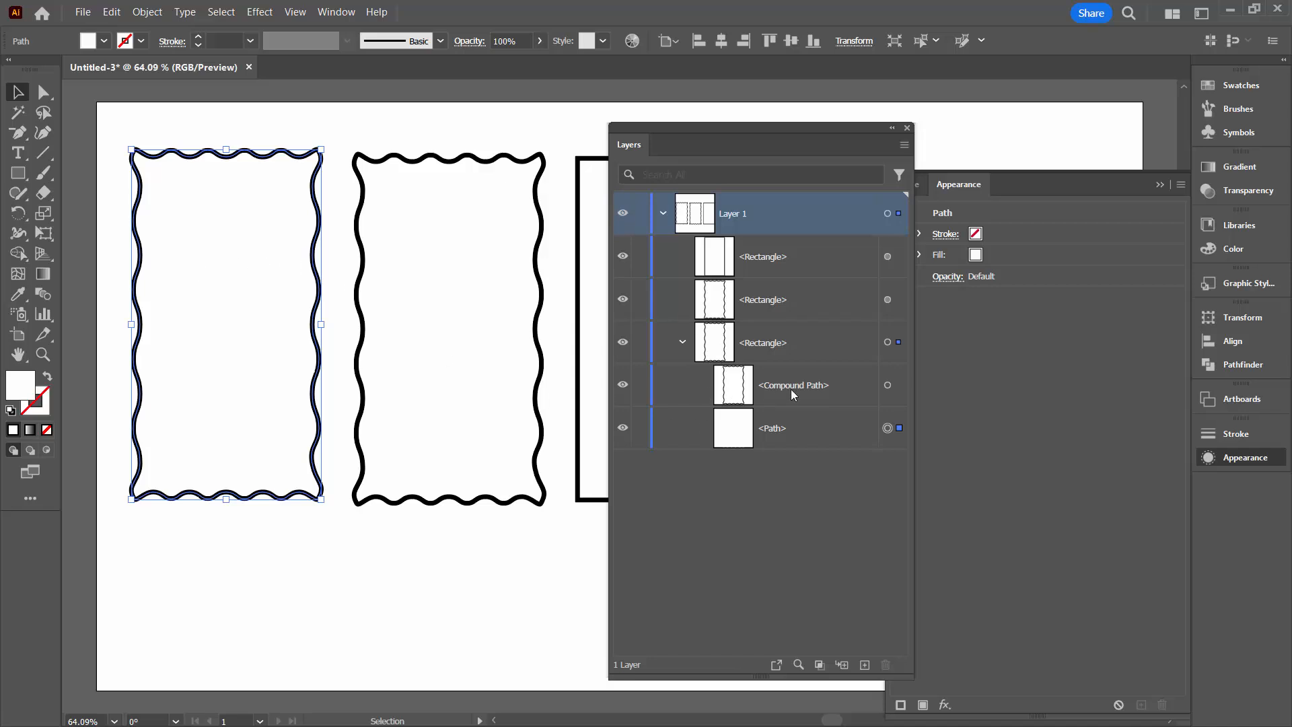
click(887, 385)
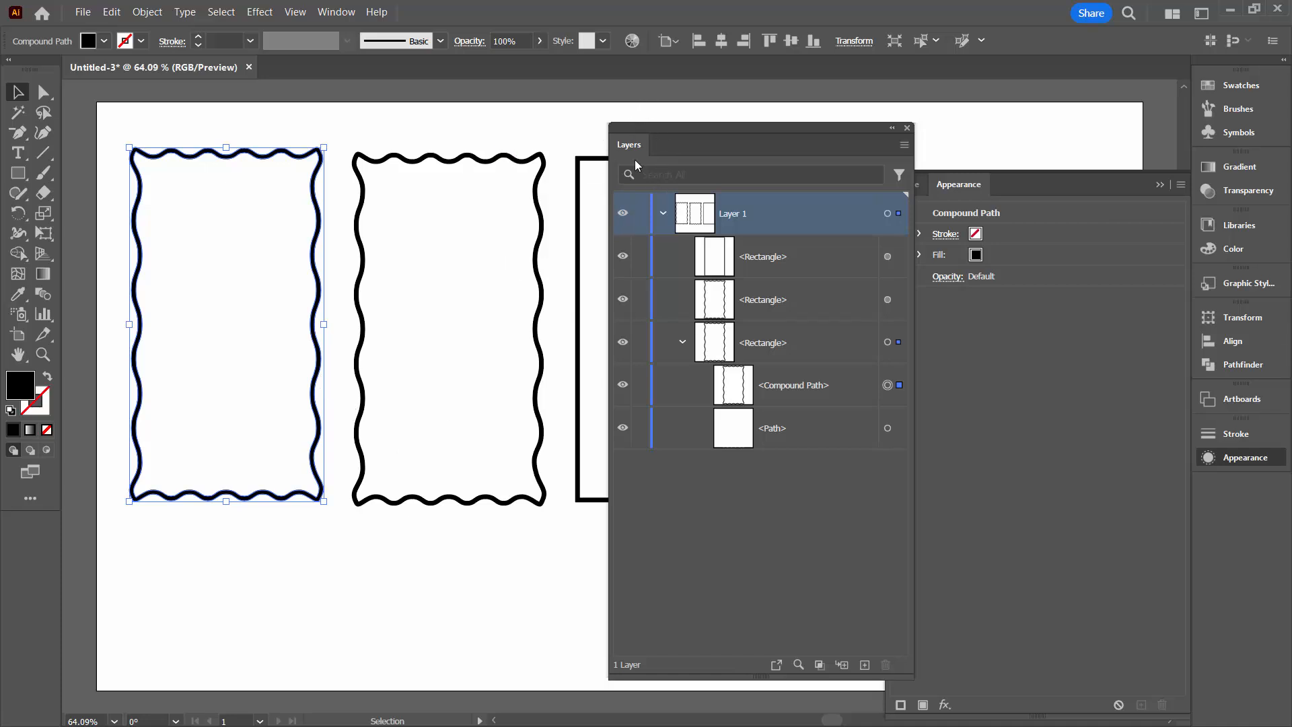
drag(669, 130, 876, 135)
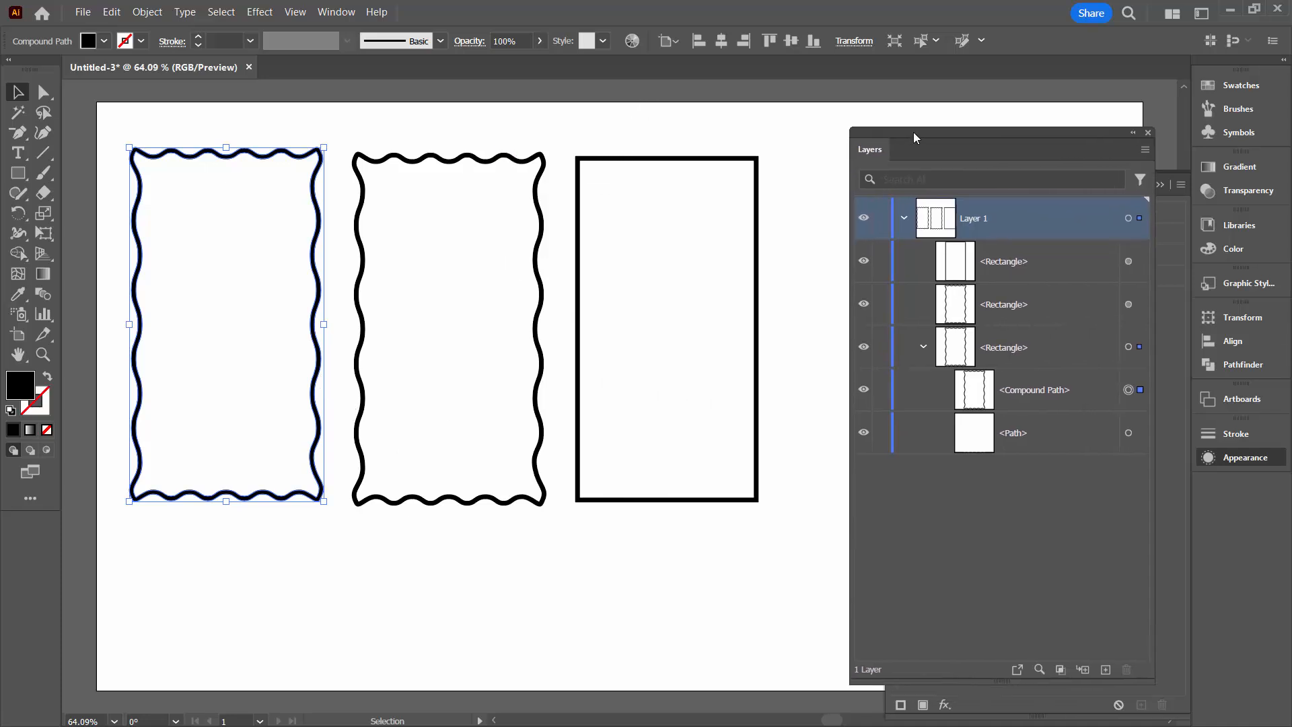
click(482, 160)
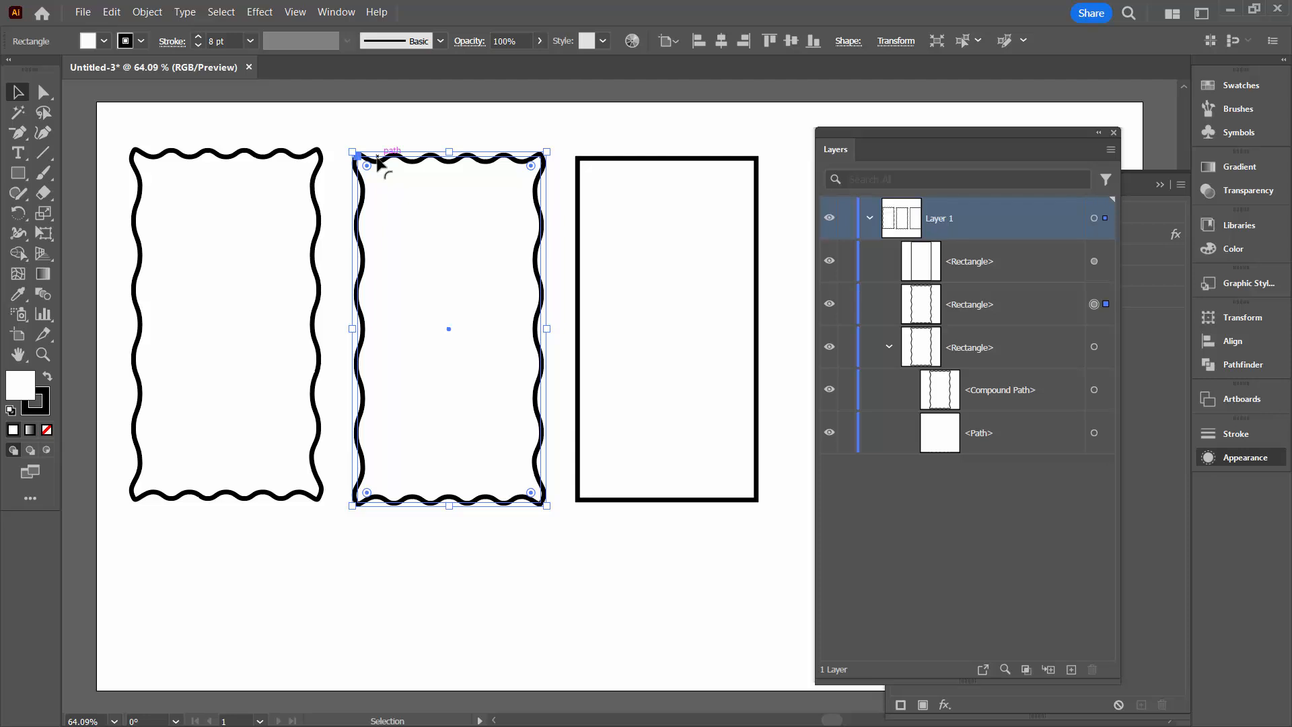
Centre the middle rectangle's stroke on its edge and expand its appearance into outlined paths
click(173, 43)
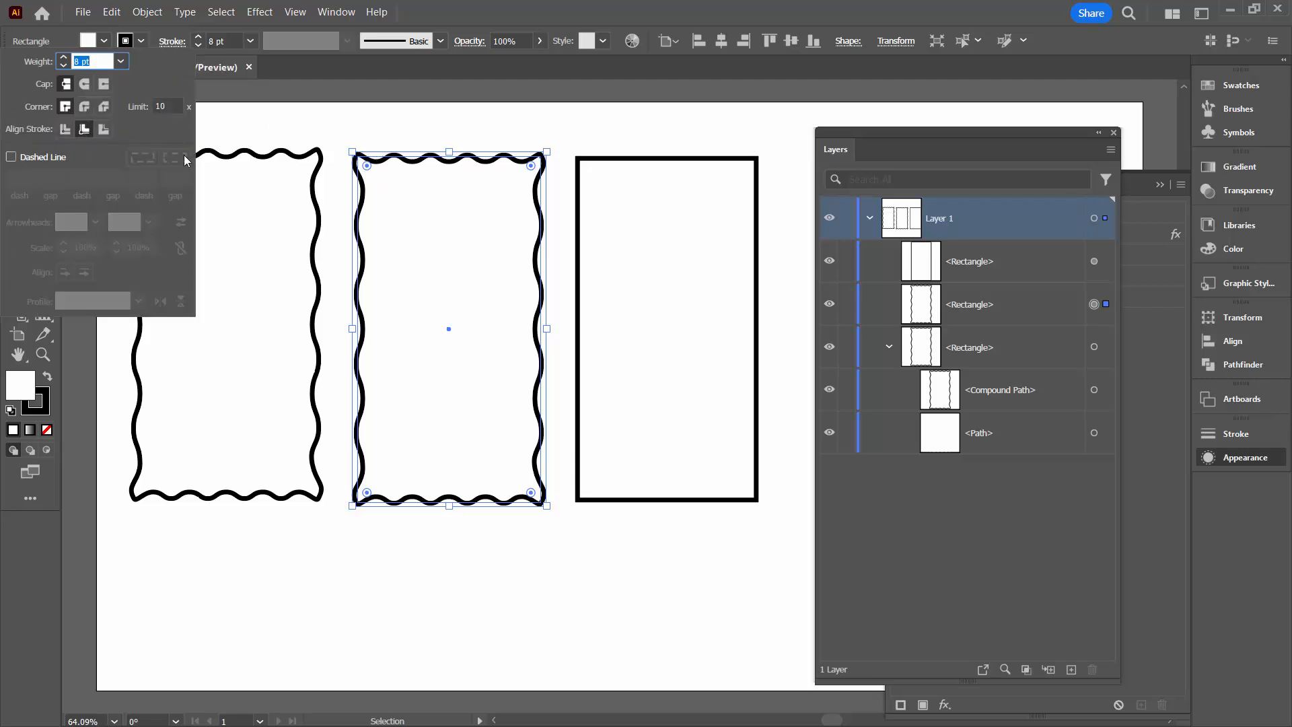
click(65, 130)
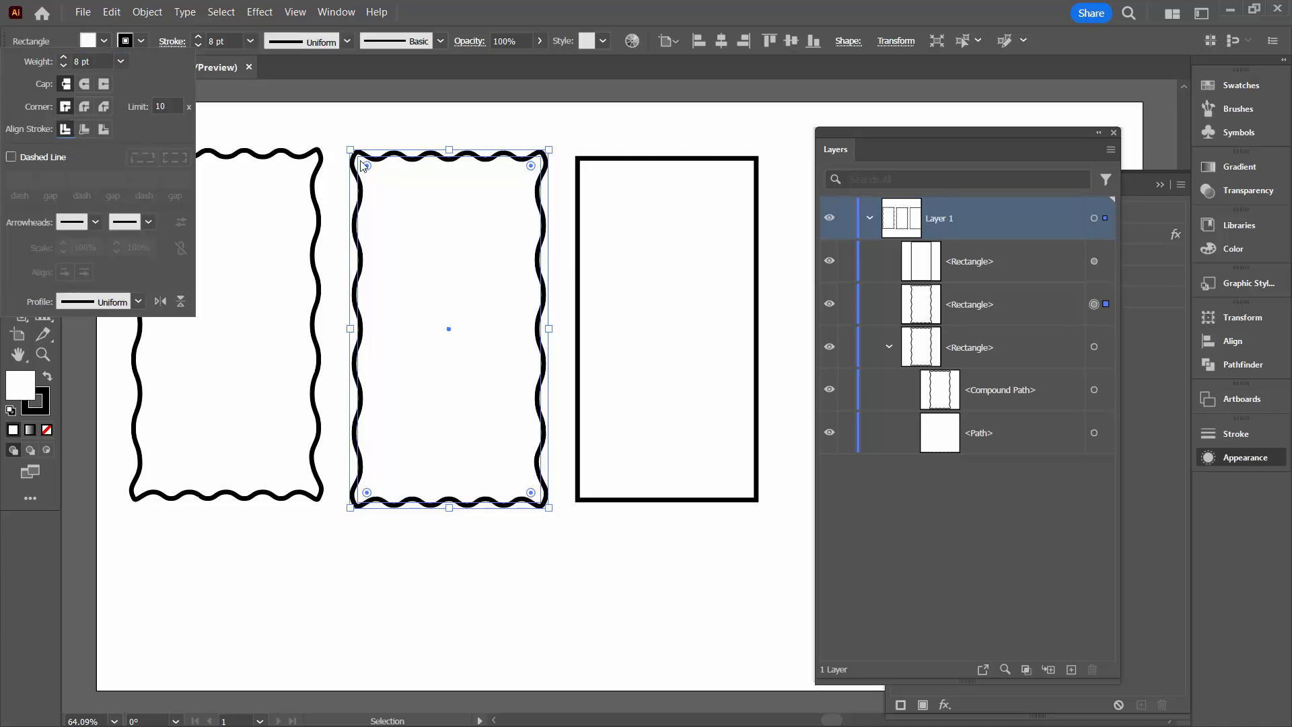
click(150, 13)
click(151, 12)
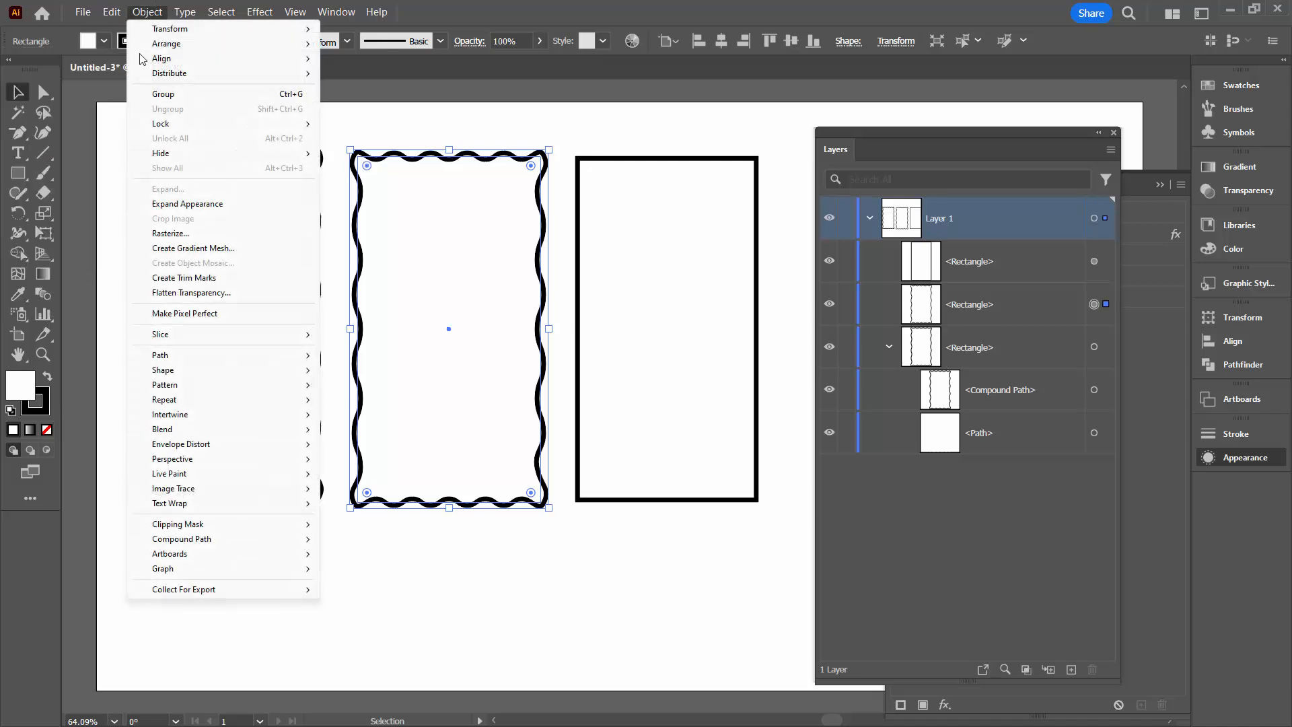
click(187, 203)
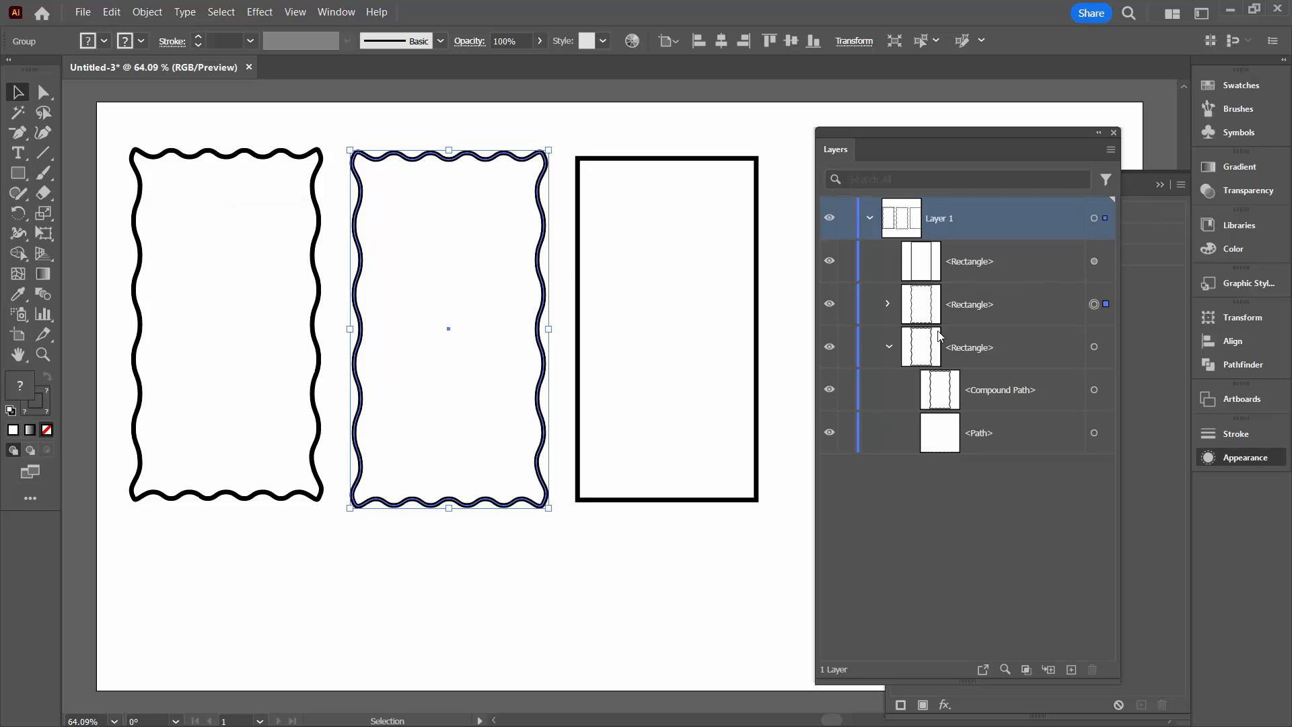
Reveal the expanded group's paths in Layers, target the stroke path and move the panel lower right
click(888, 303)
click(887, 304)
click(887, 304)
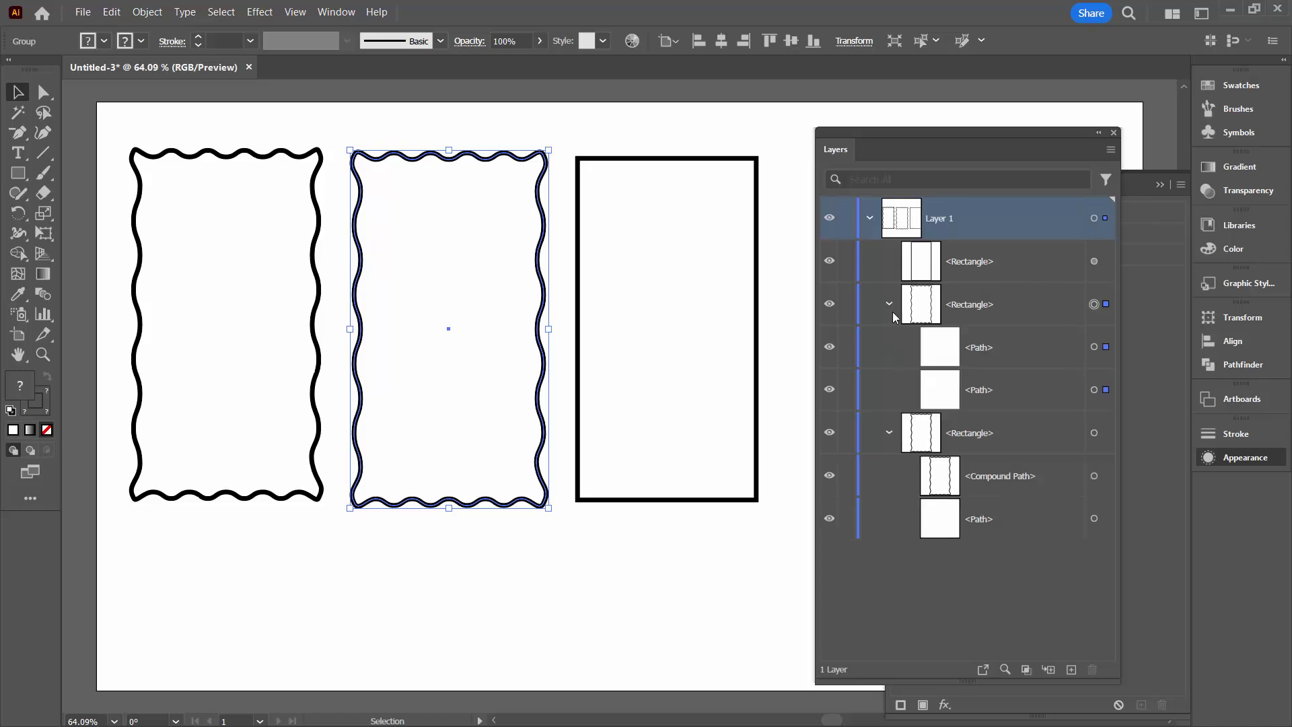
click(1094, 346)
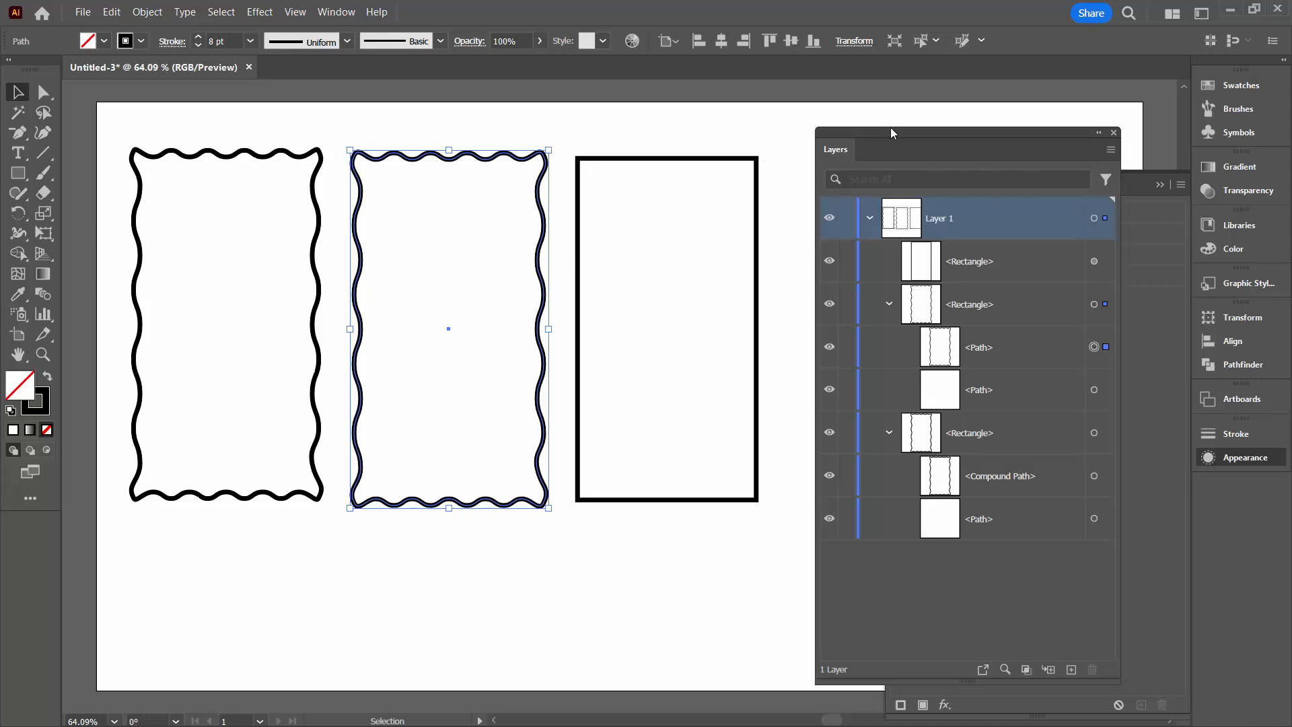
drag(891, 130, 1033, 180)
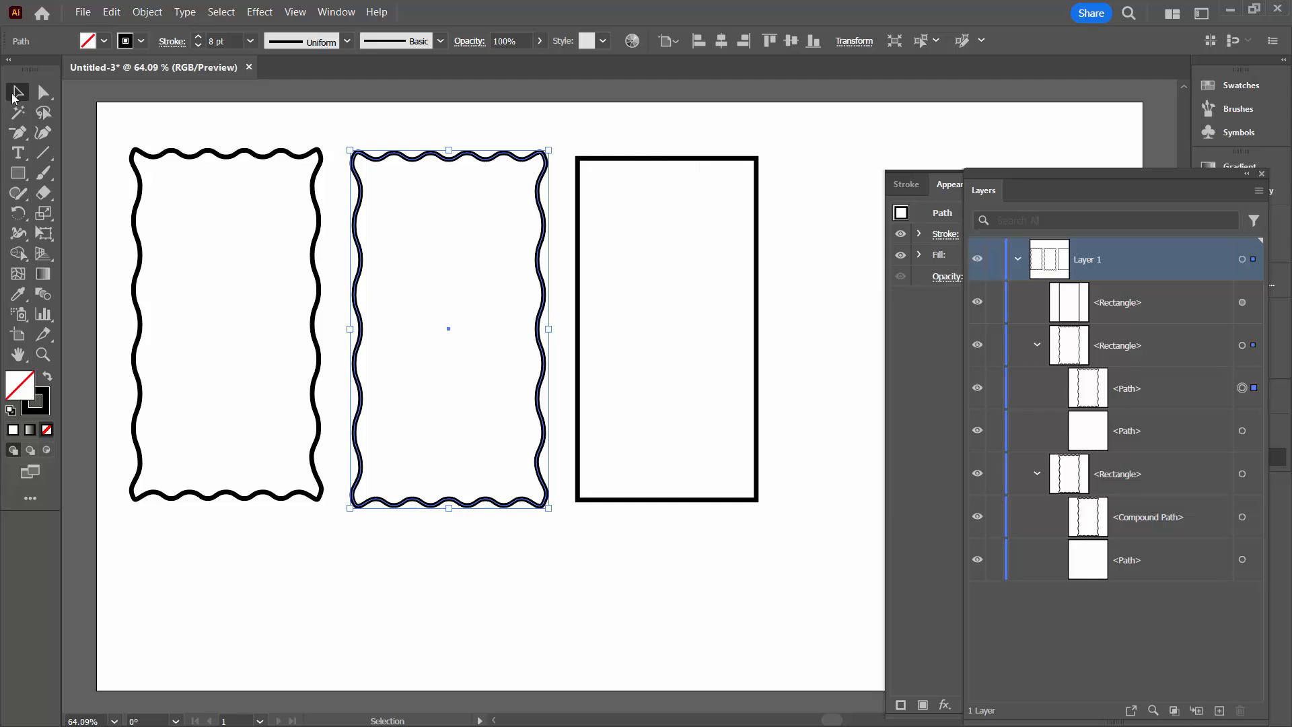
Centre the plain third rectangle's 8 pt stroke on its edge
click(647, 159)
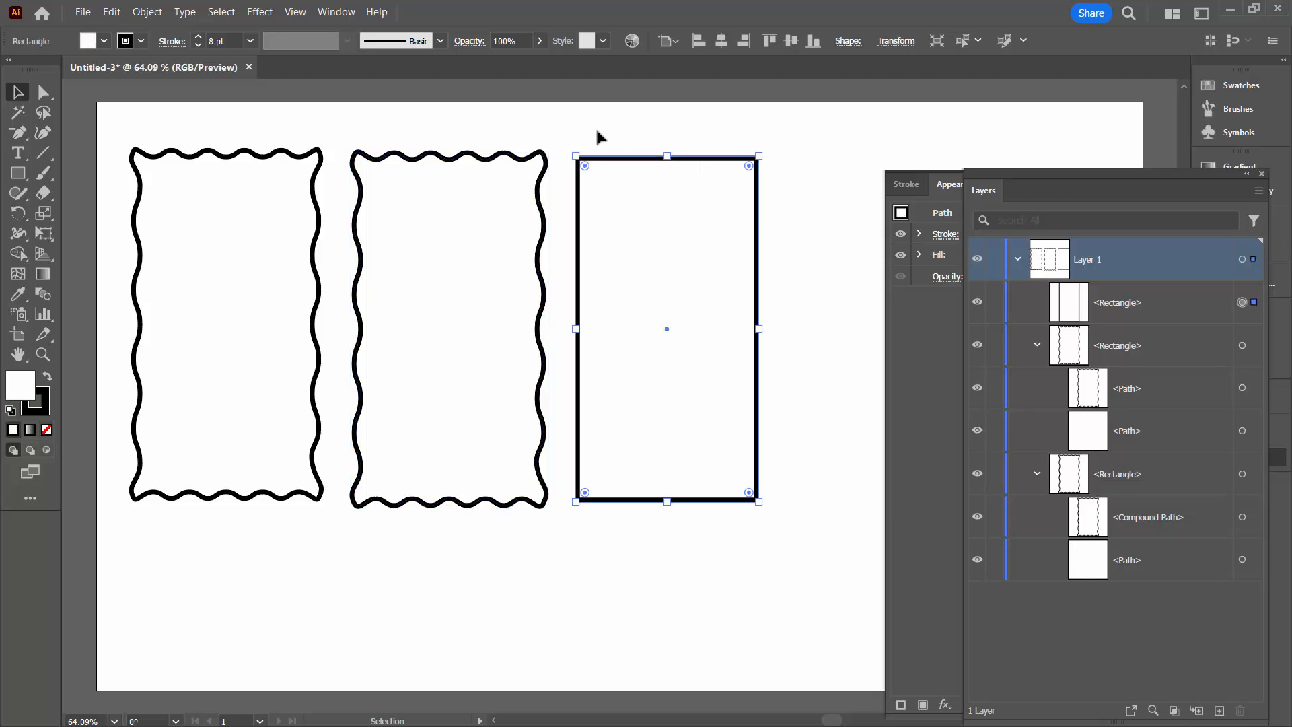
click(170, 42)
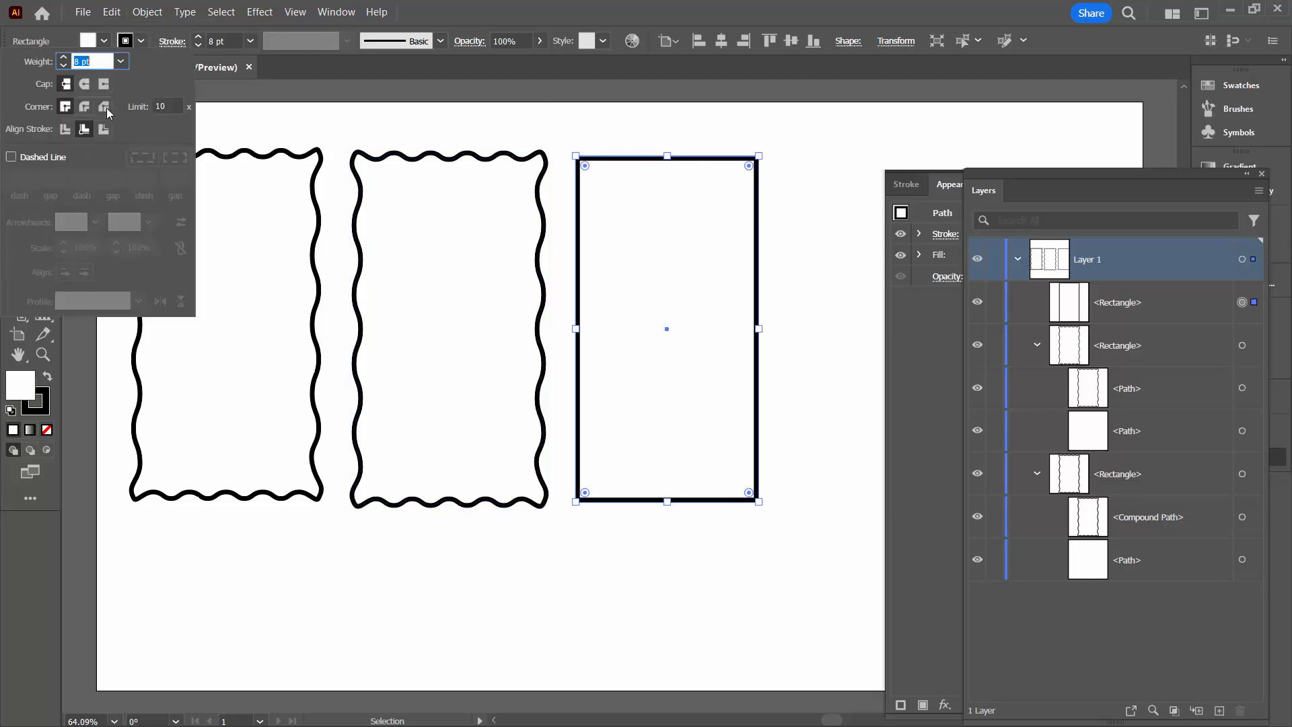
click(66, 131)
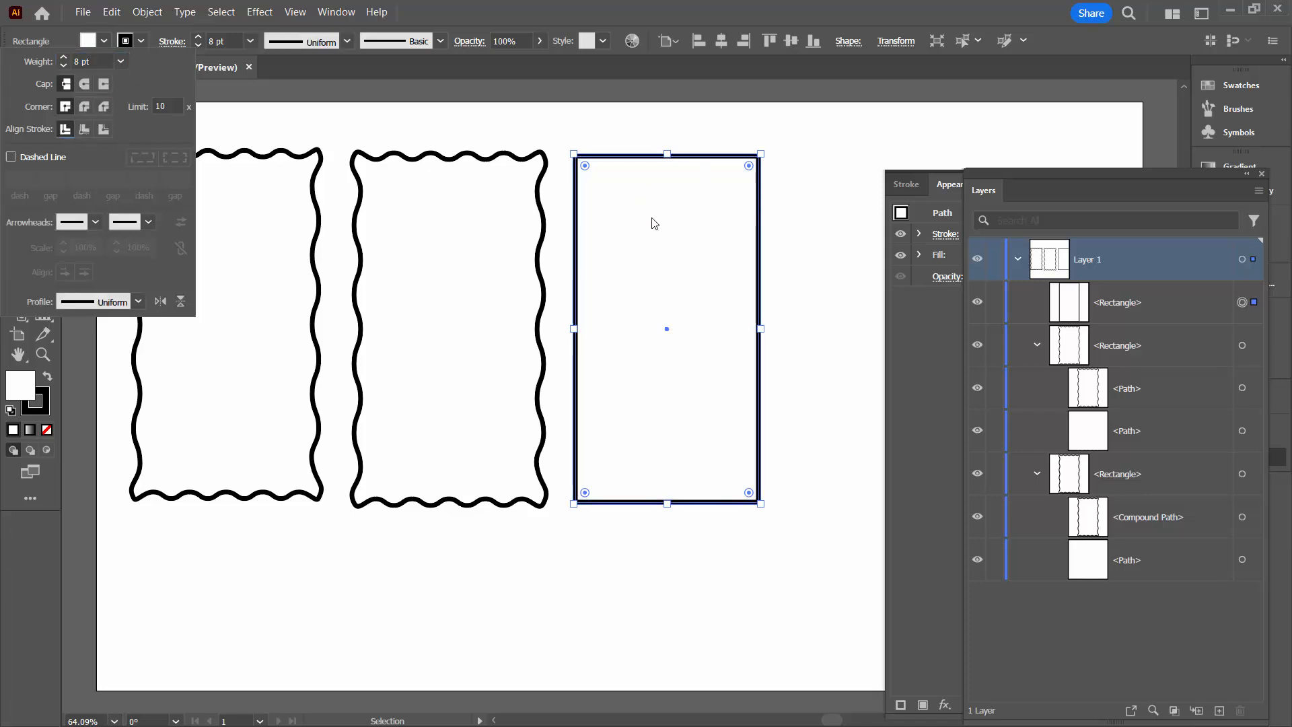
click(759, 216)
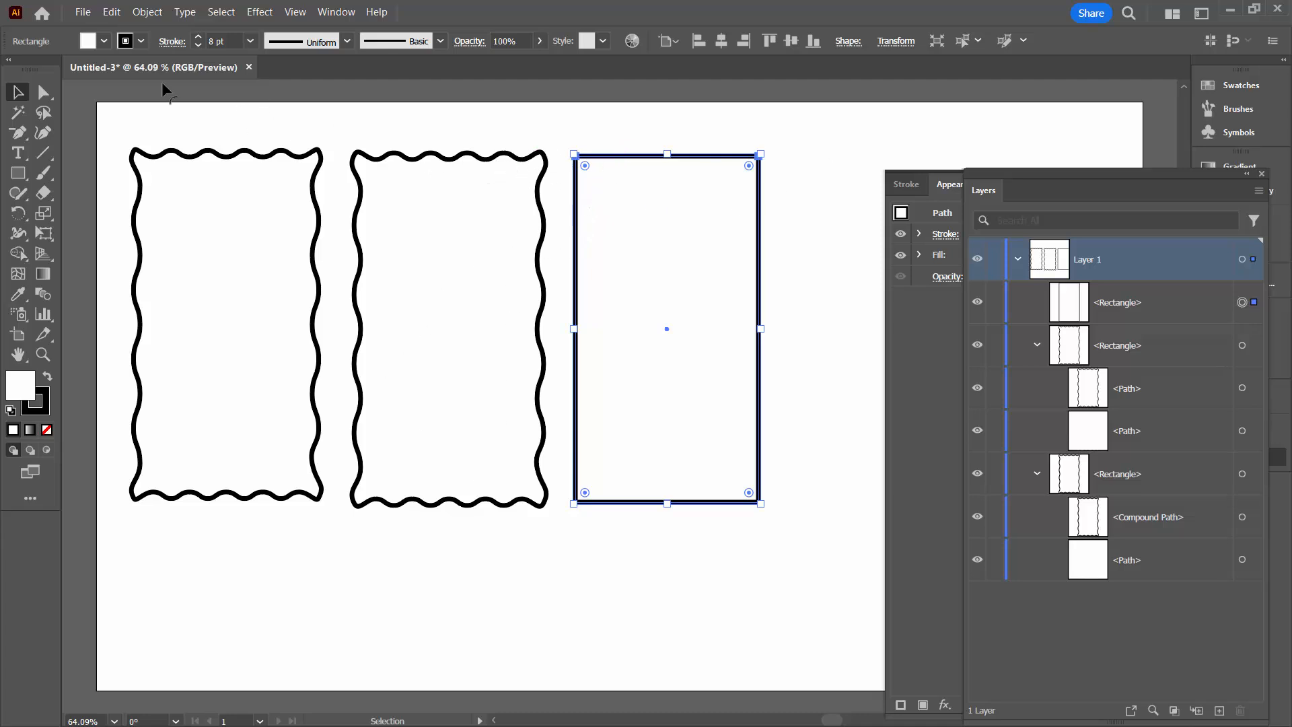
Add anchor points to the third rectangle twice via Object > Path > Add Anchor Points
click(148, 12)
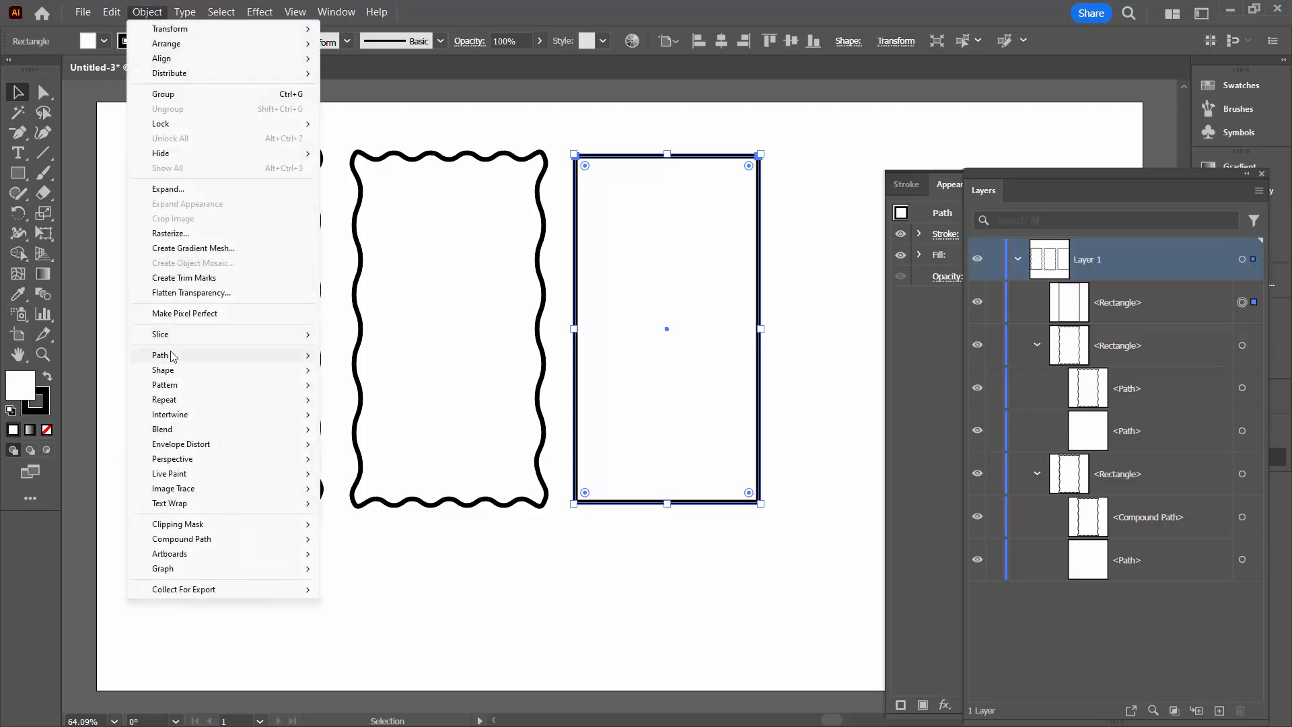
click(402, 460)
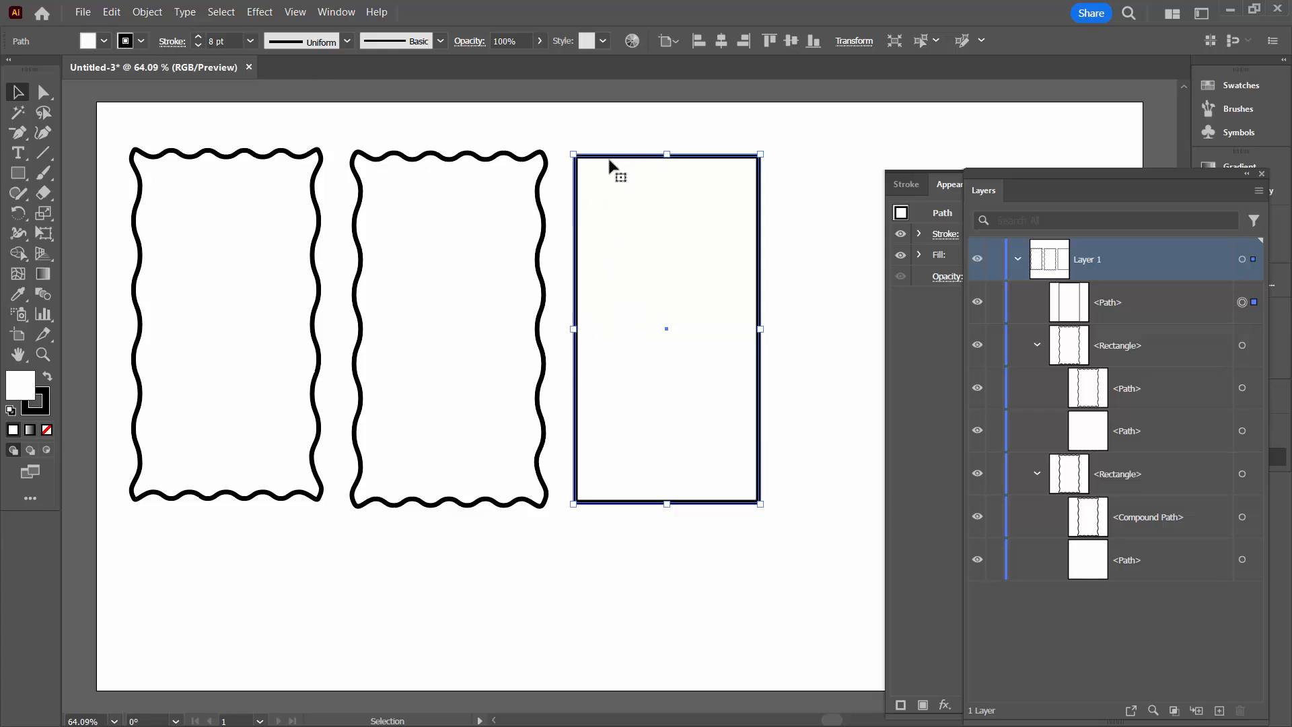
click(147, 13)
mouse_move(160, 354)
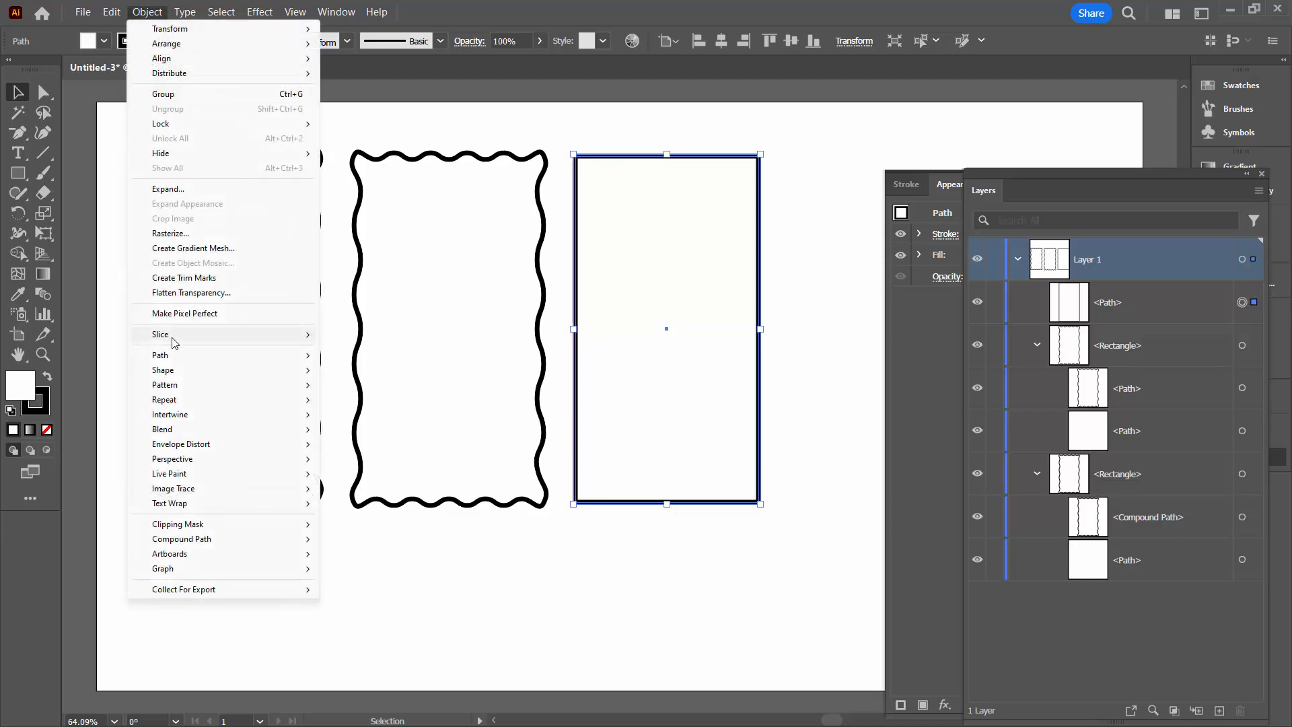
click(381, 459)
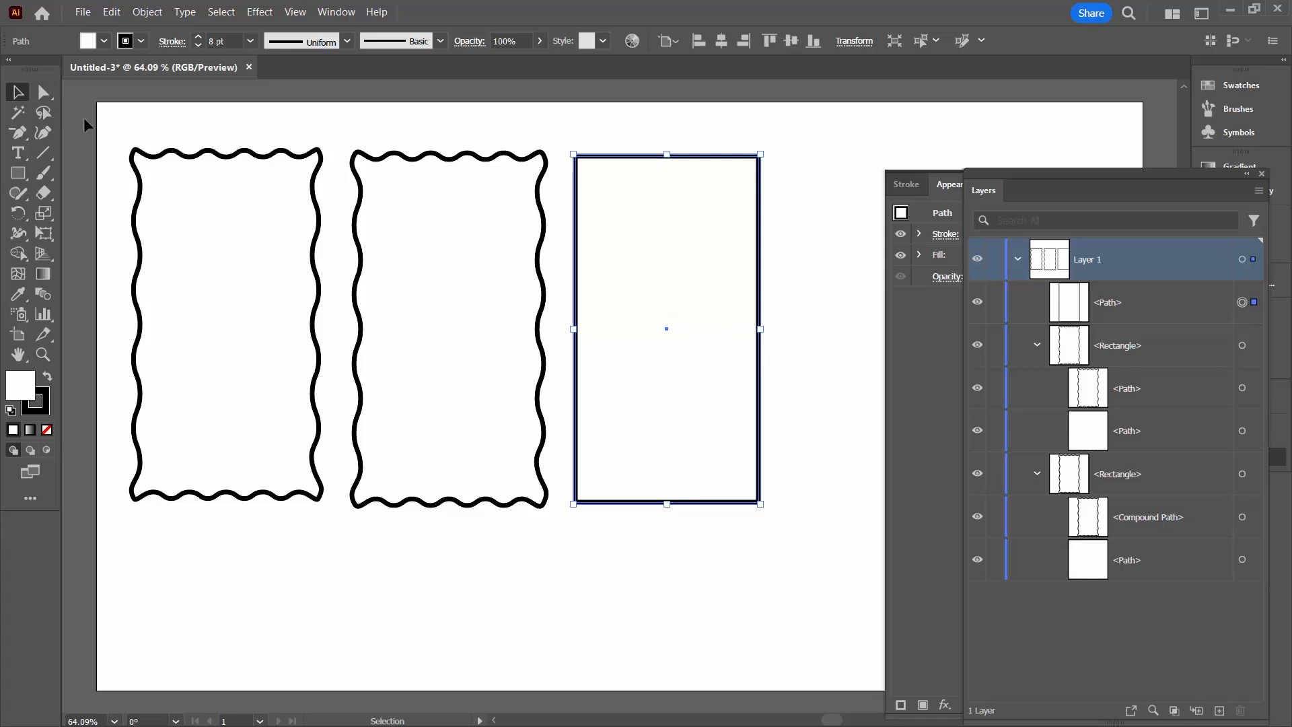
click(43, 93)
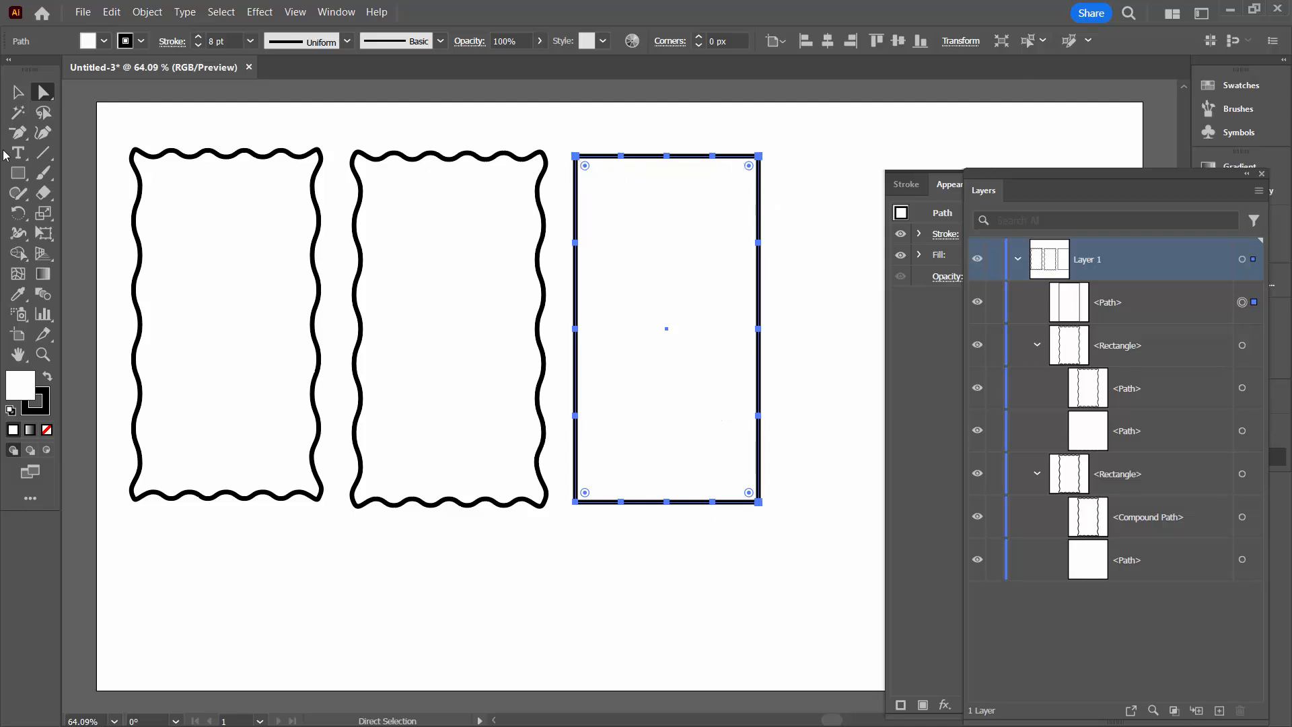
click(19, 173)
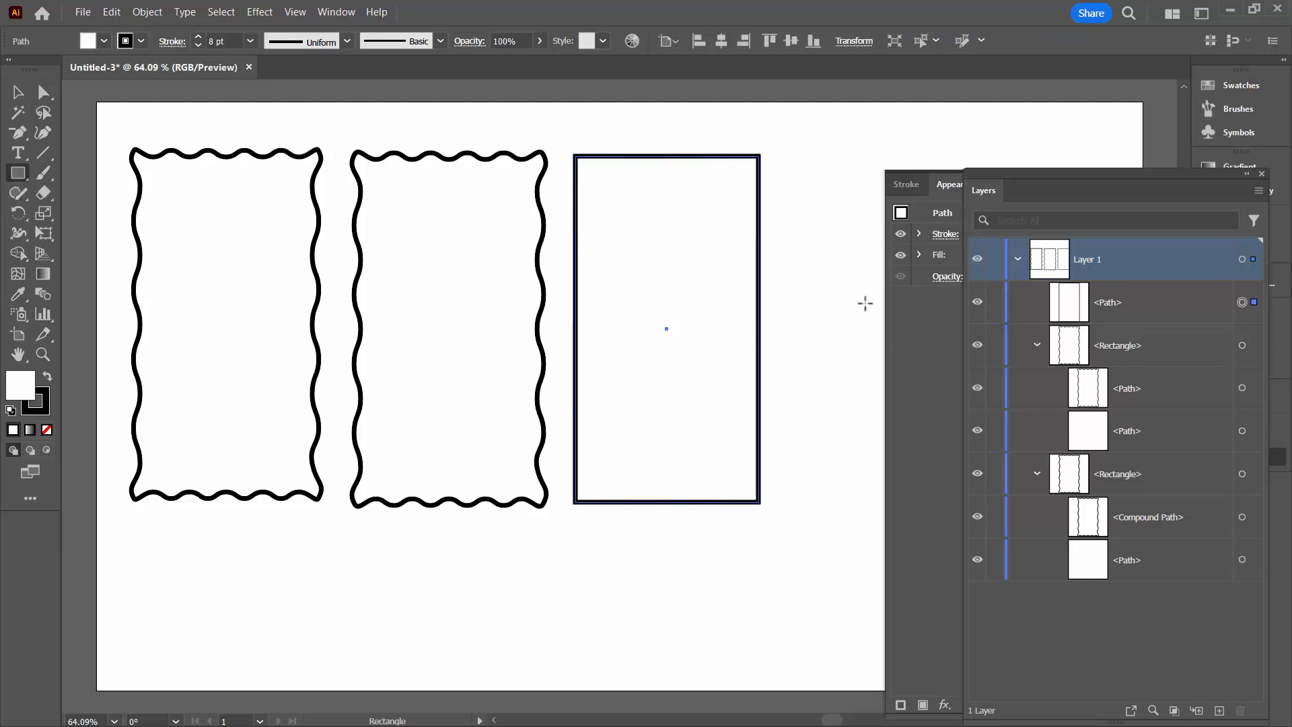
drag(786, 296, 839, 372)
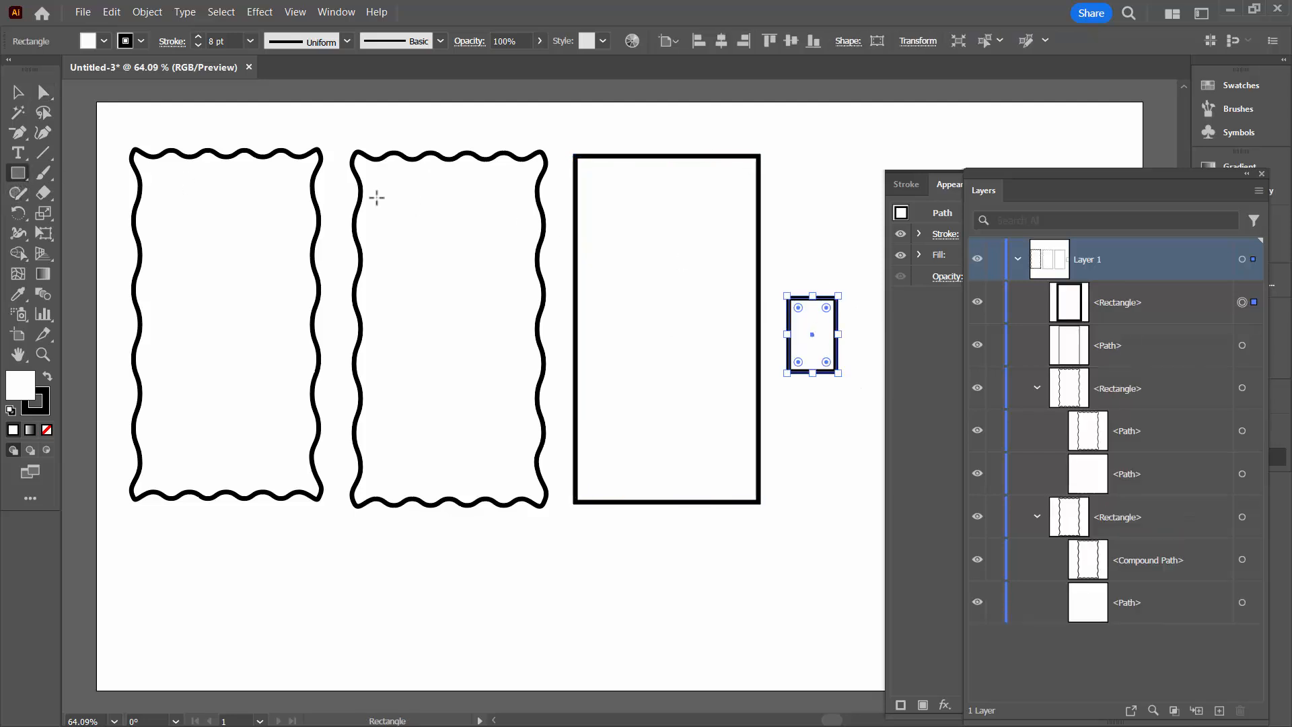
click(43, 92)
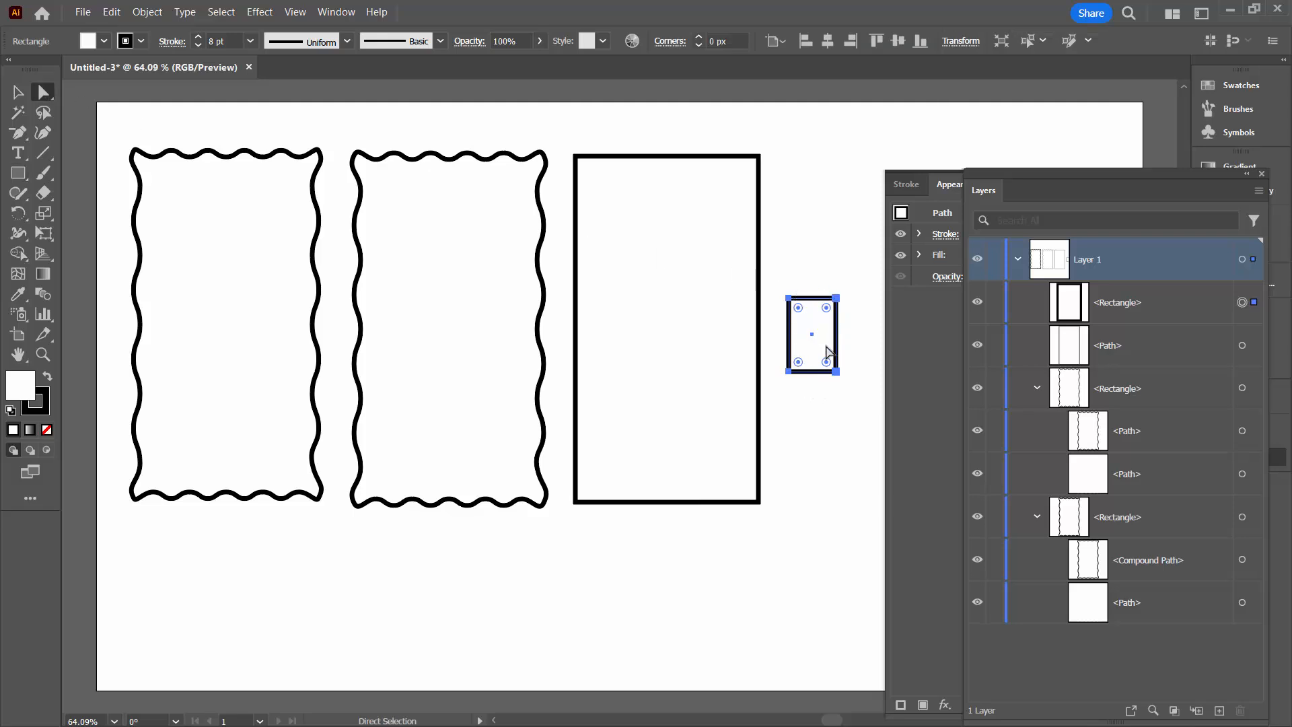
key(Delete)
click(656, 156)
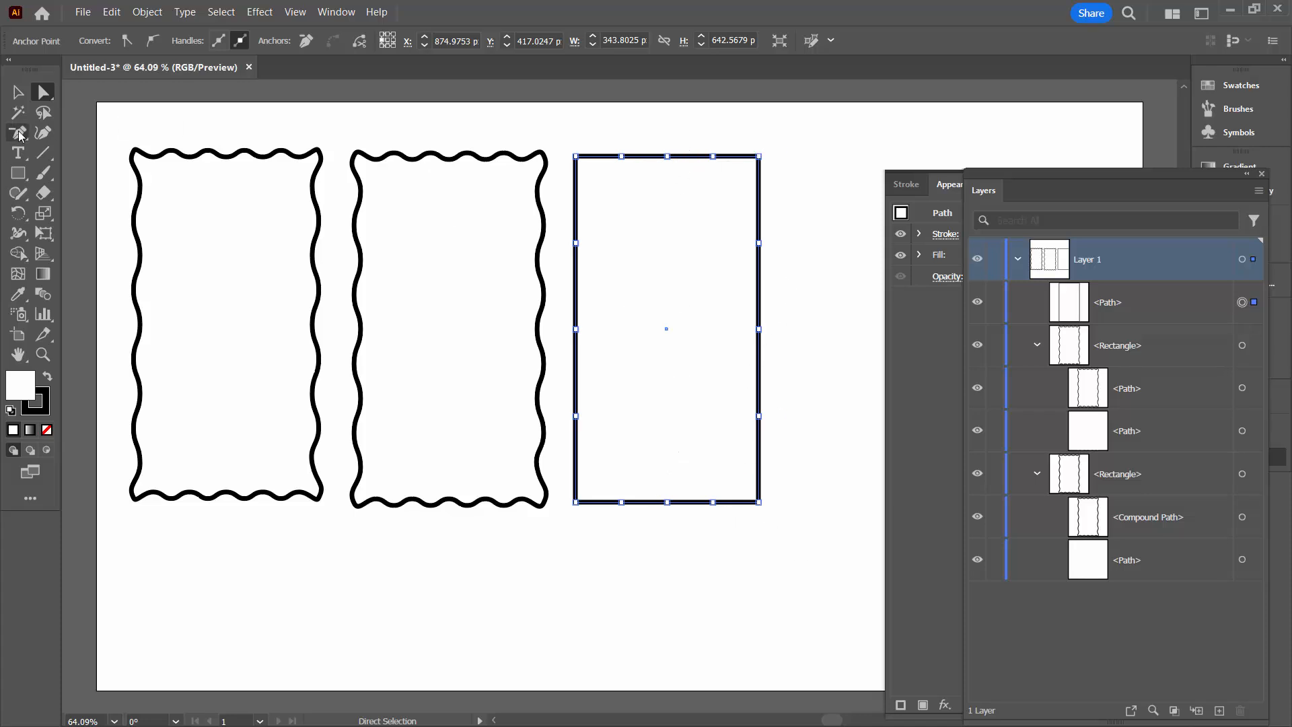
Delete extra anchors from the rectangle's edges with the Delete Anchor Point tool, then switch to Direct Selection
drag(19, 133, 66, 172)
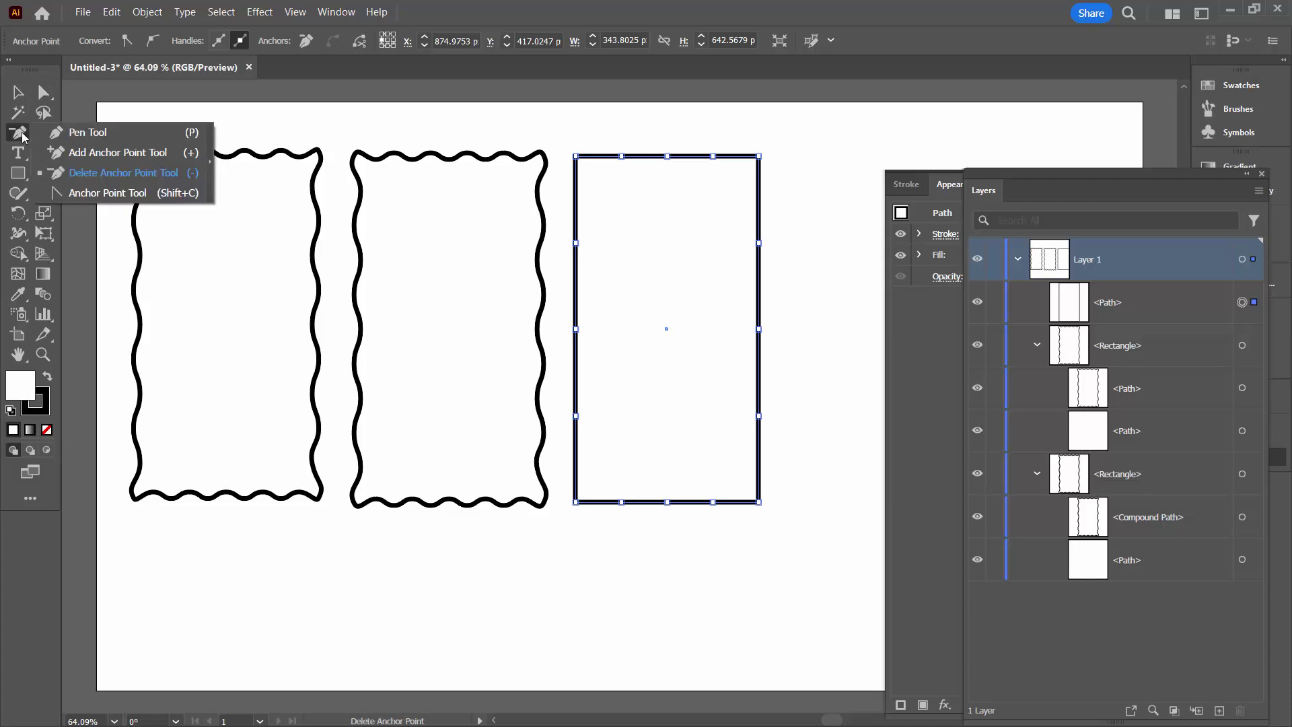
click(66, 172)
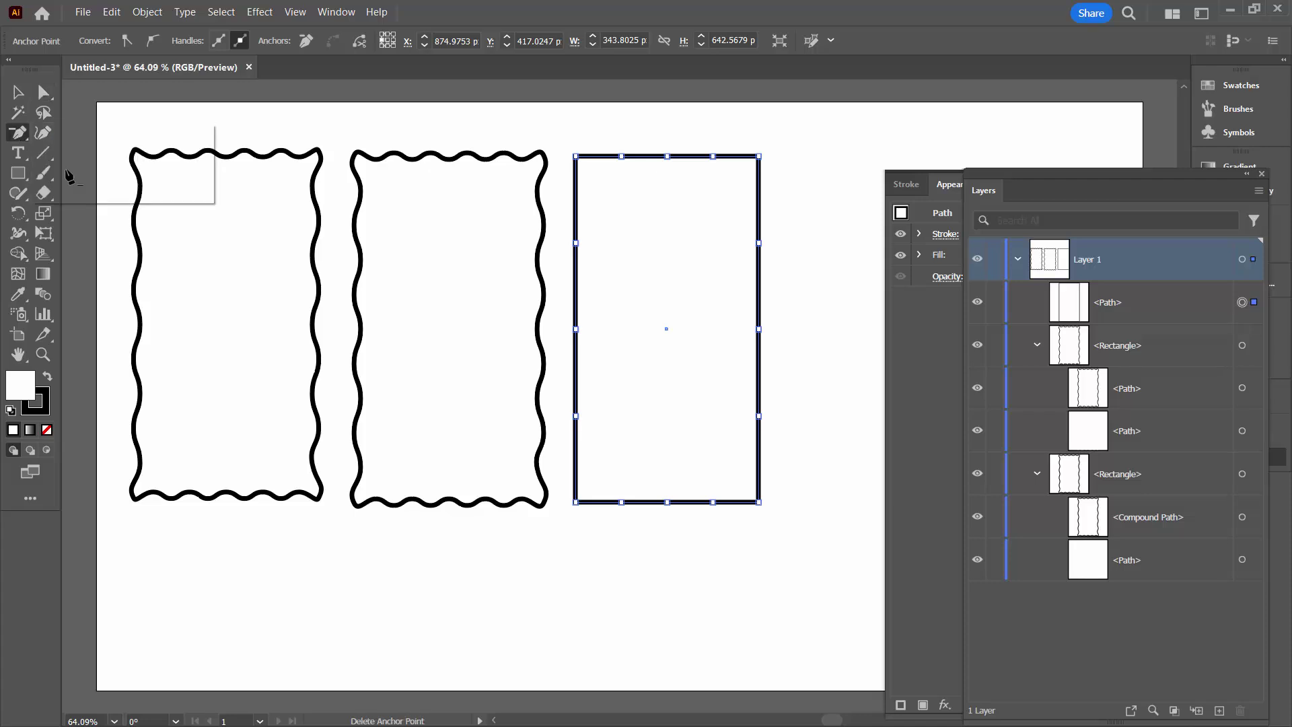
click(619, 502)
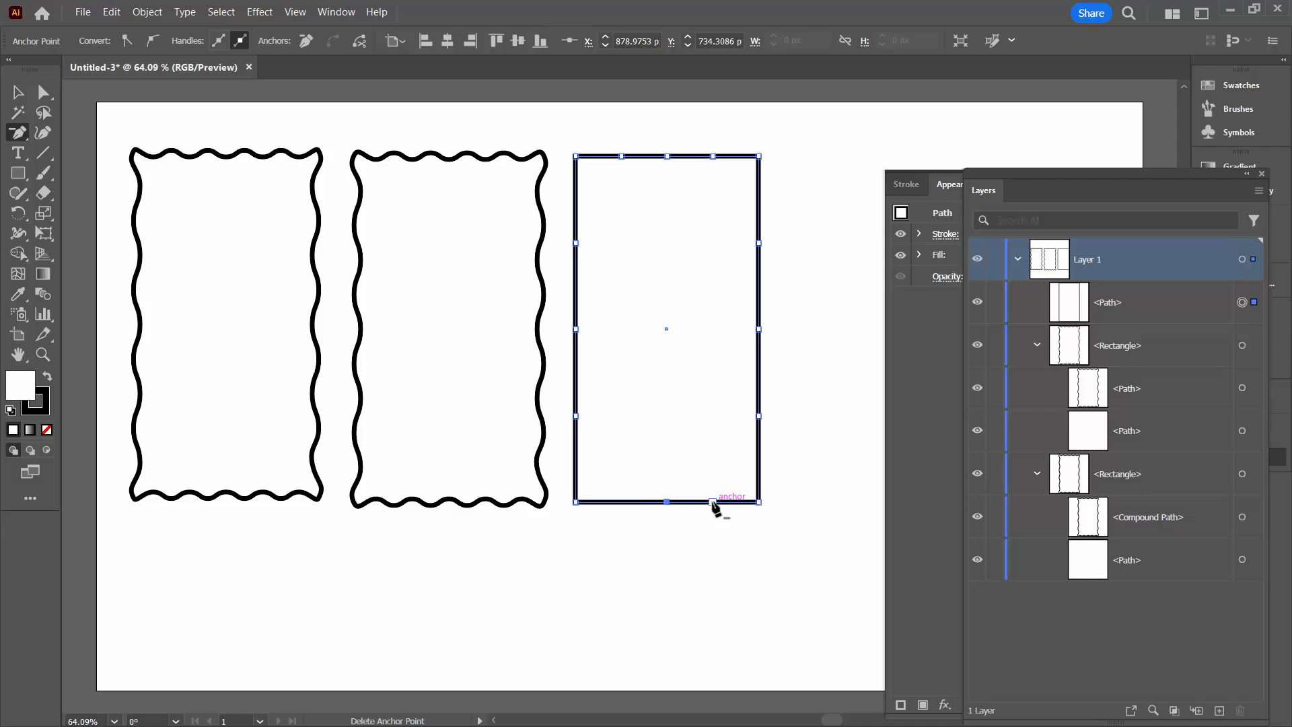
click(714, 158)
click(622, 157)
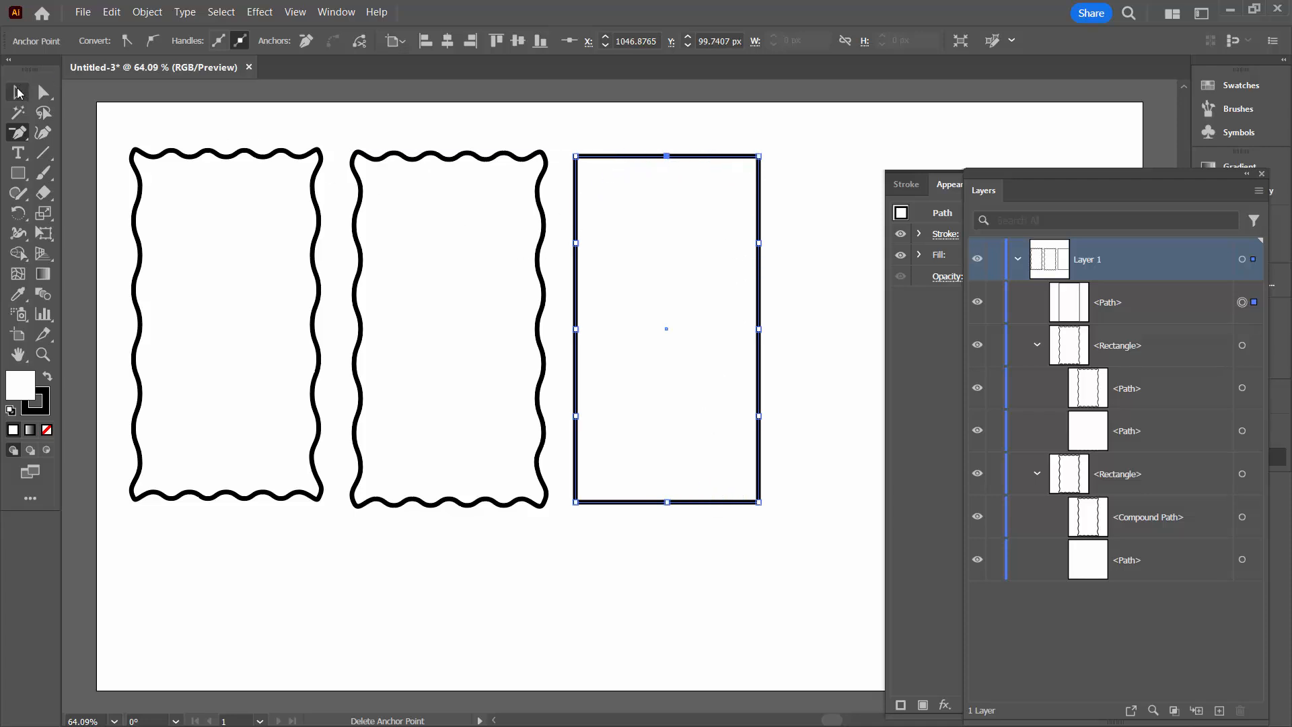
key(a)
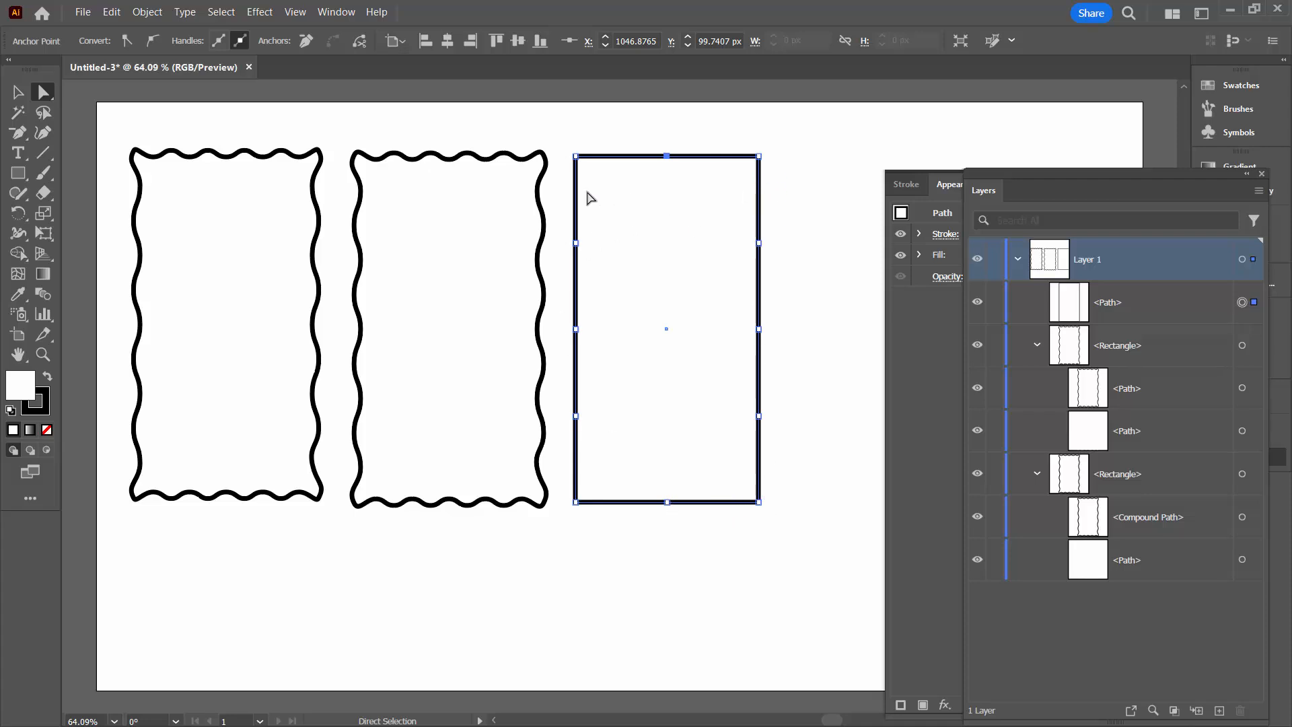
Start a smooth Zig Zag effect on the third rectangle with 6 px wave size
click(265, 15)
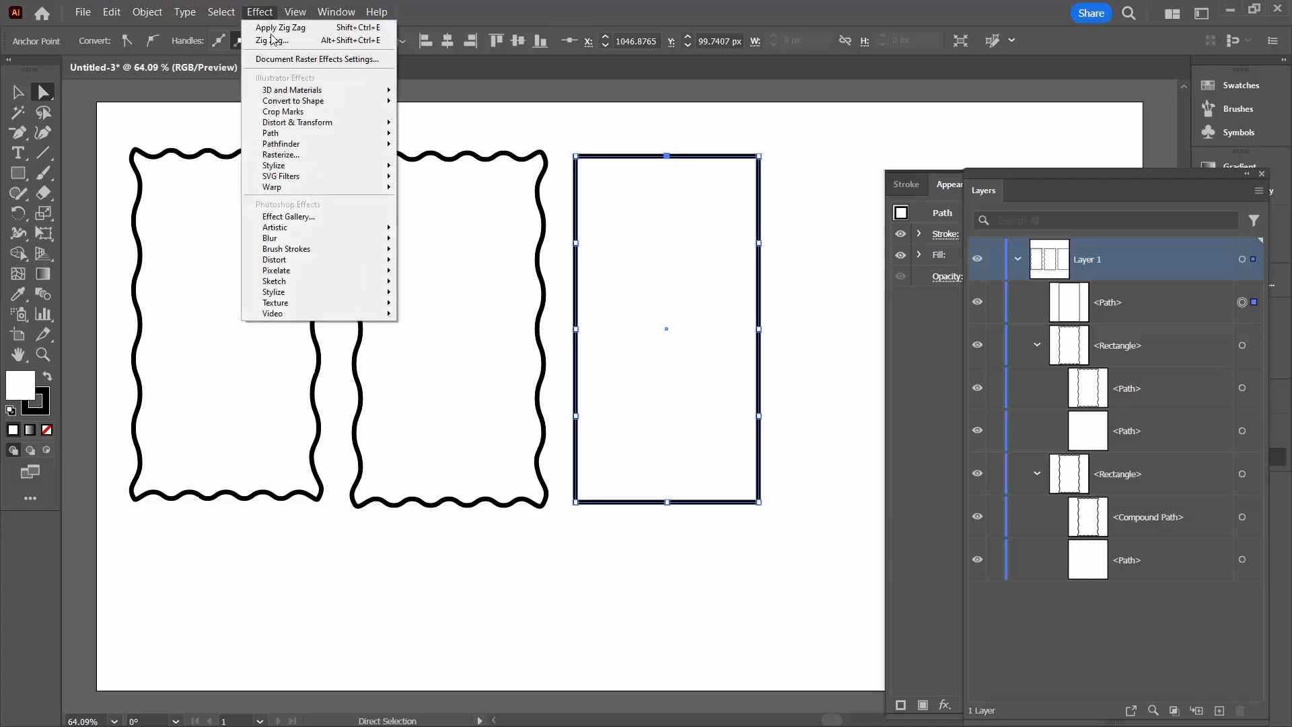
mouse_move(298, 122)
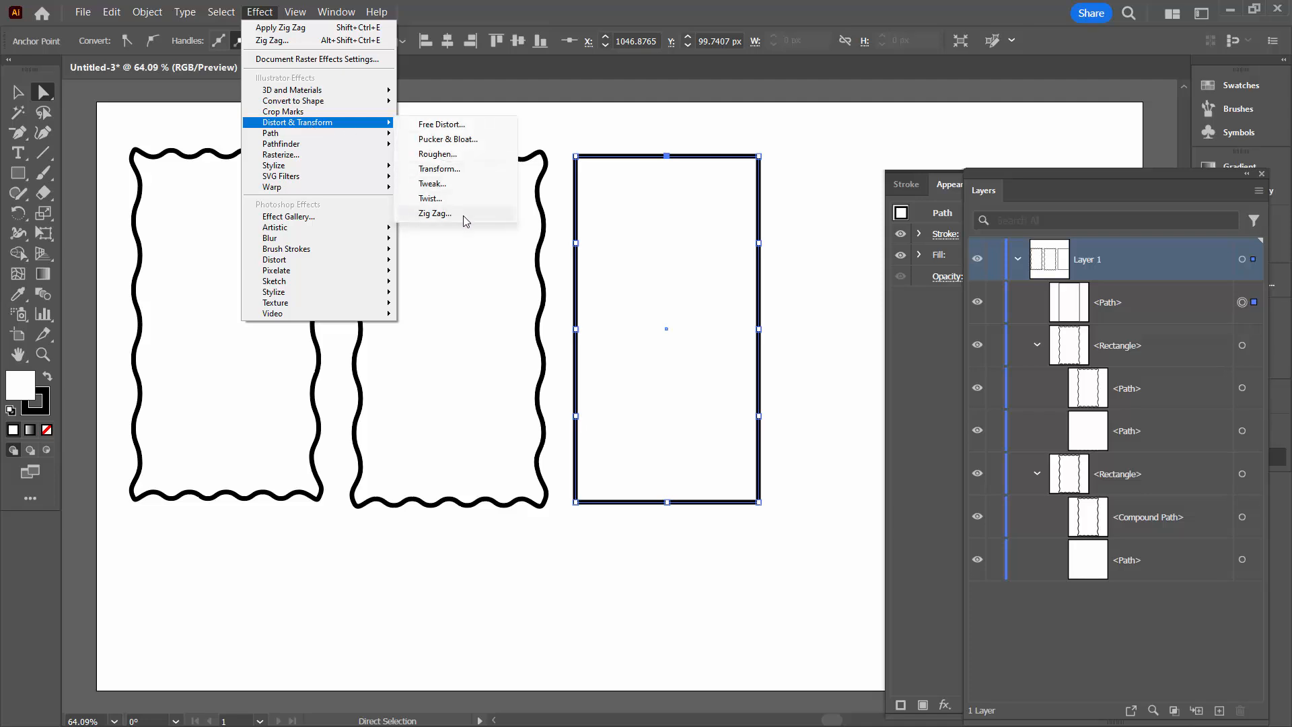
click(436, 214)
drag(561, 206, 362, 214)
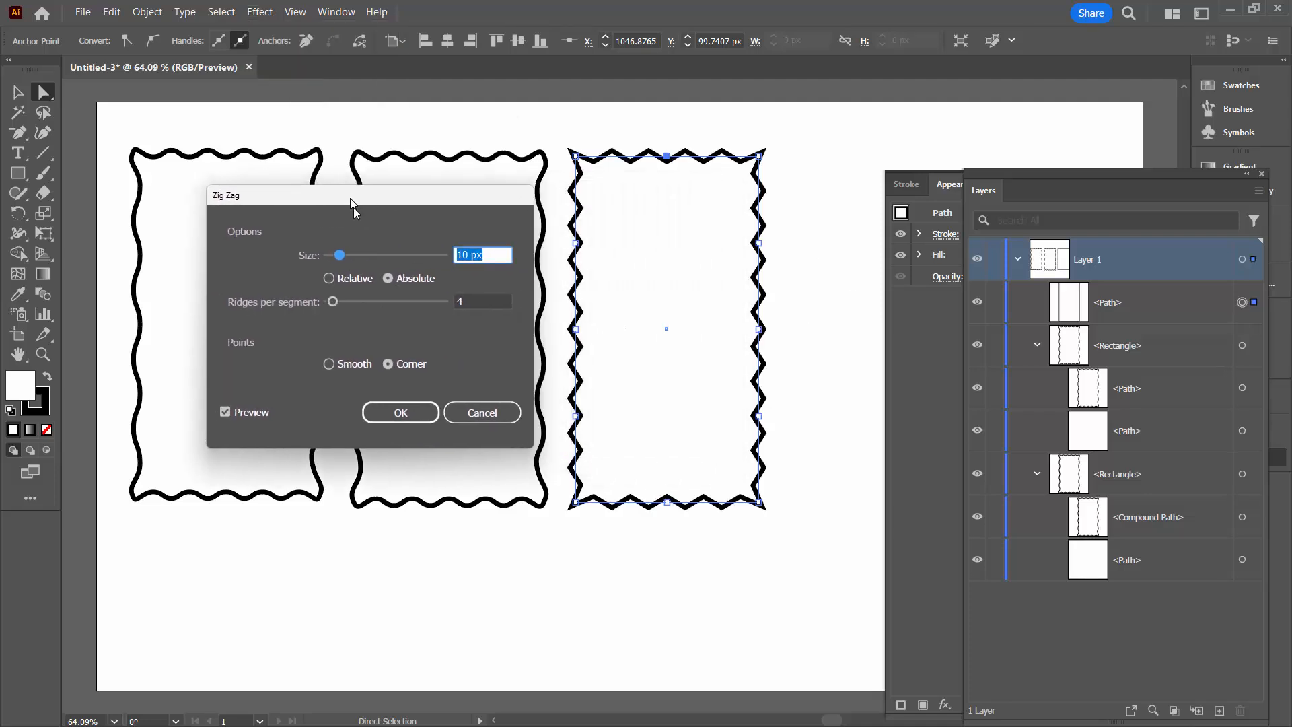
click(331, 370)
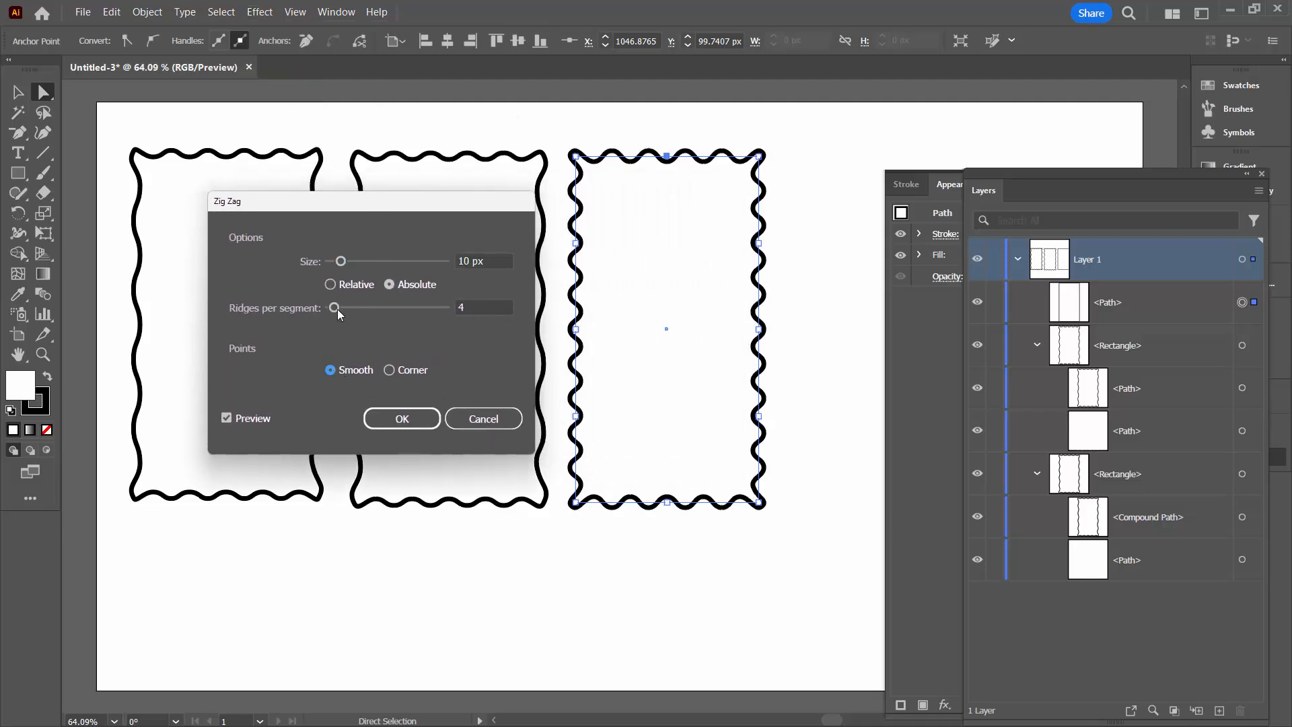
click(483, 260)
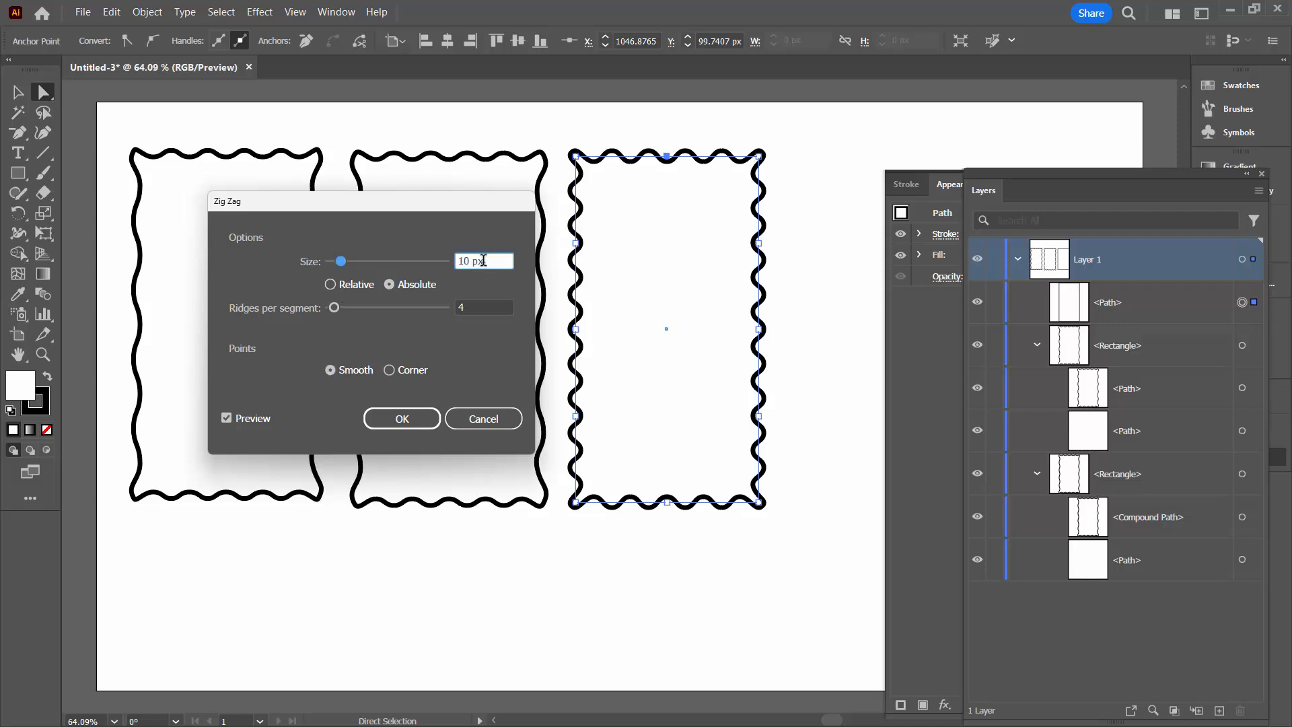
key(Down)
key(Down)
key(Down)
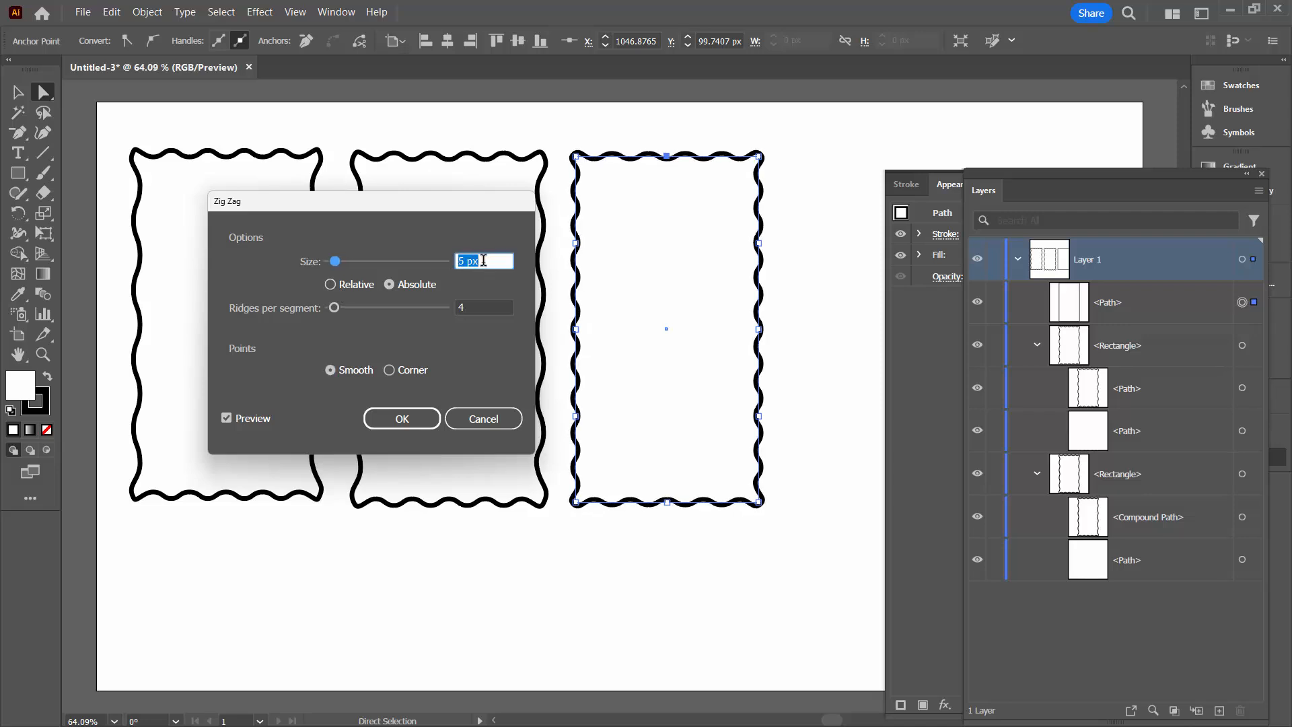
key(Up)
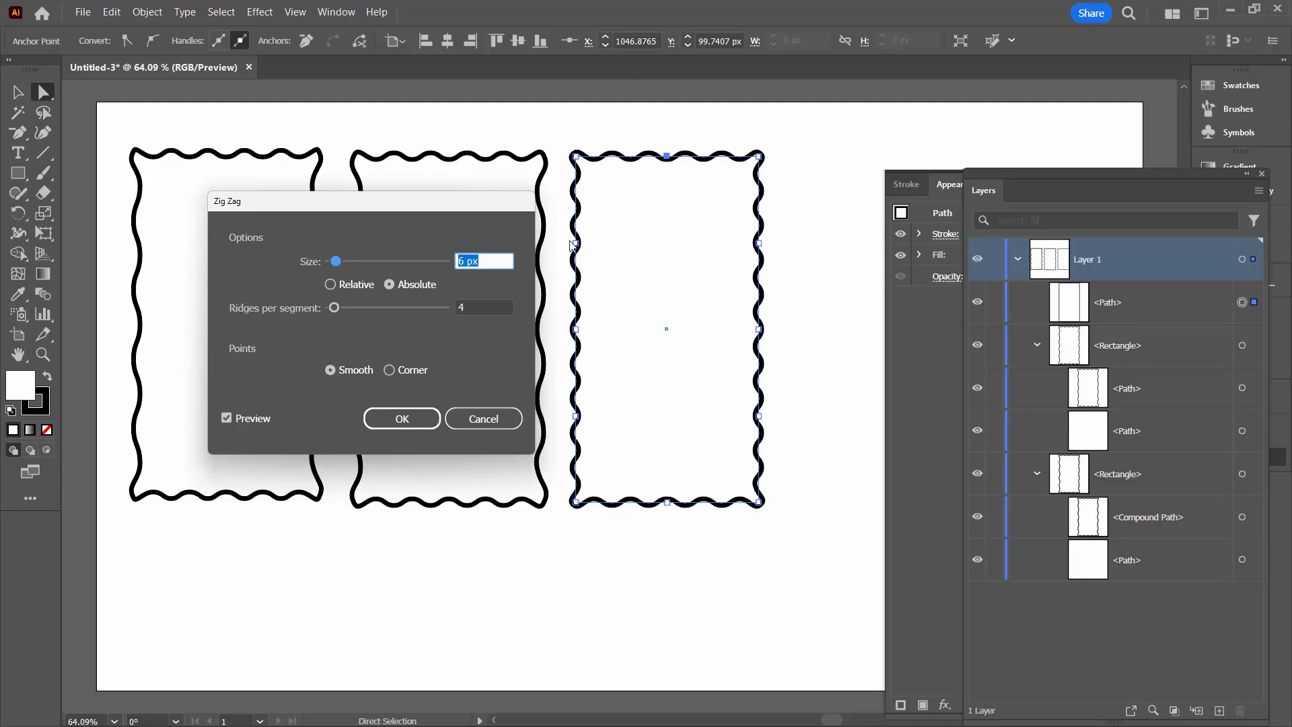
Settle the ridges per segment on 5 after trying 6
key(Tab)
key(Up)
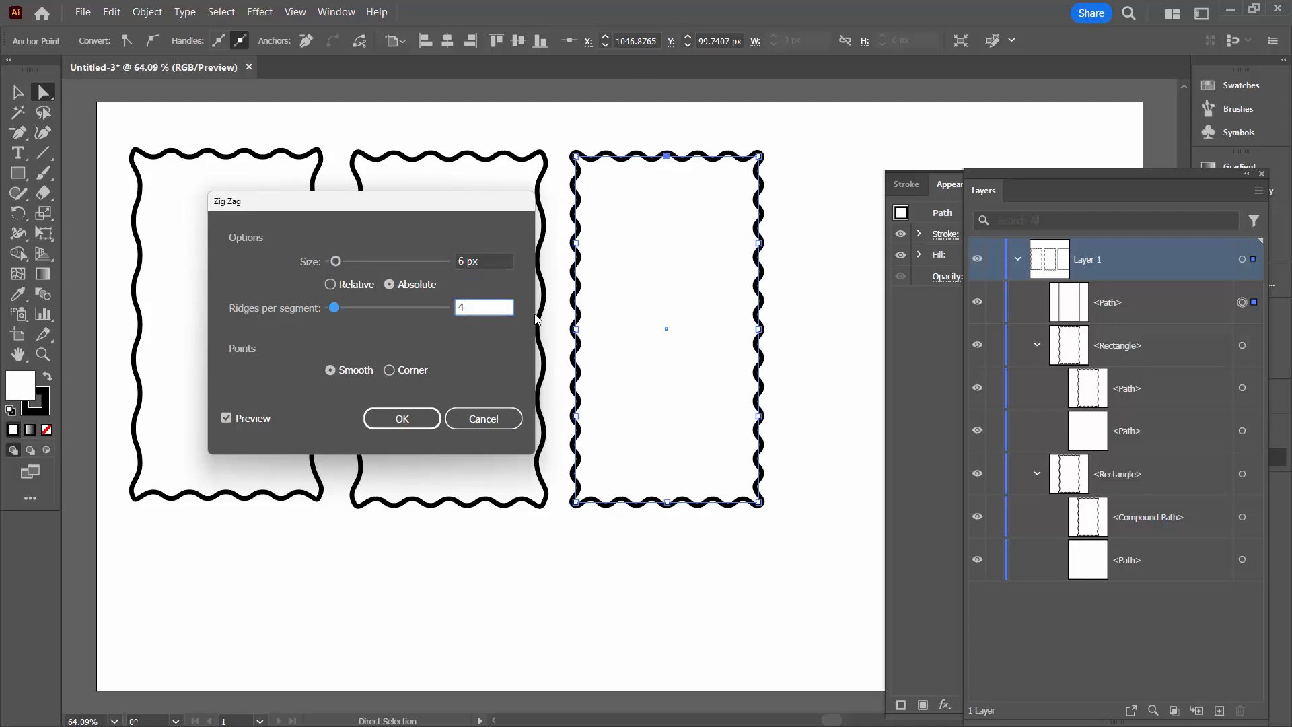
key(Up)
key(Down)
key(Up)
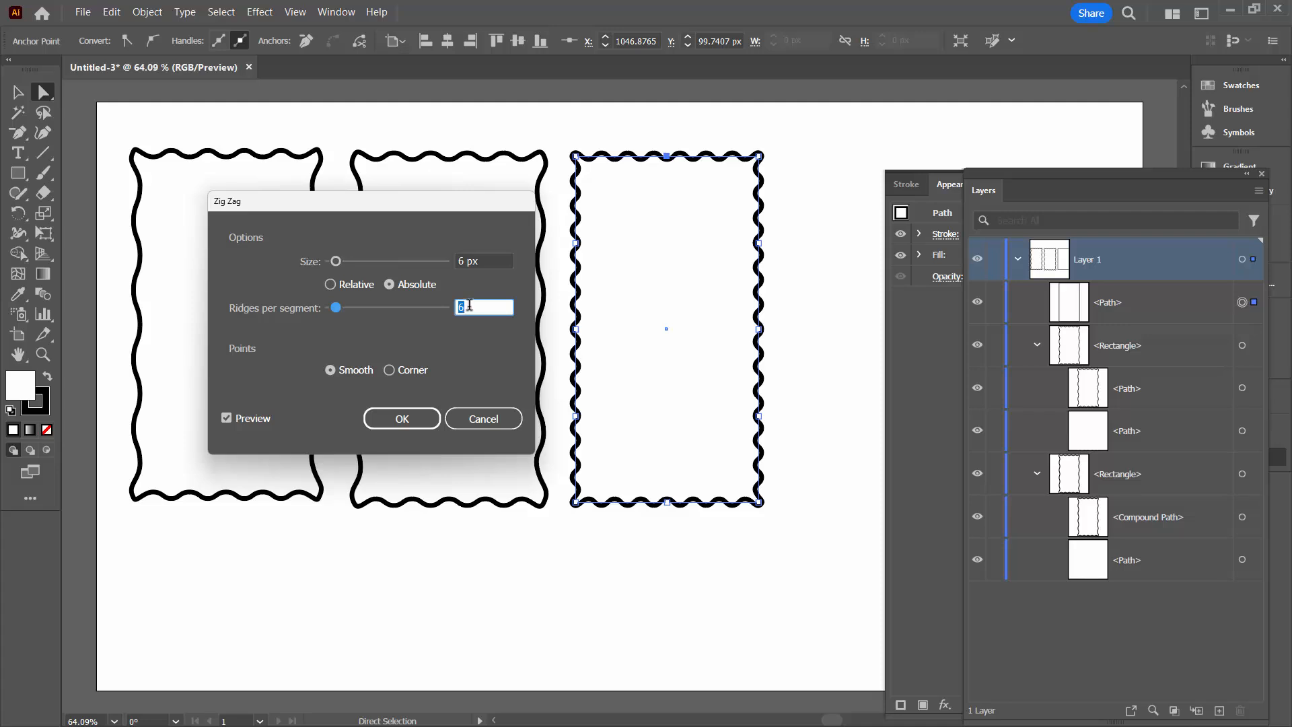
key(Down)
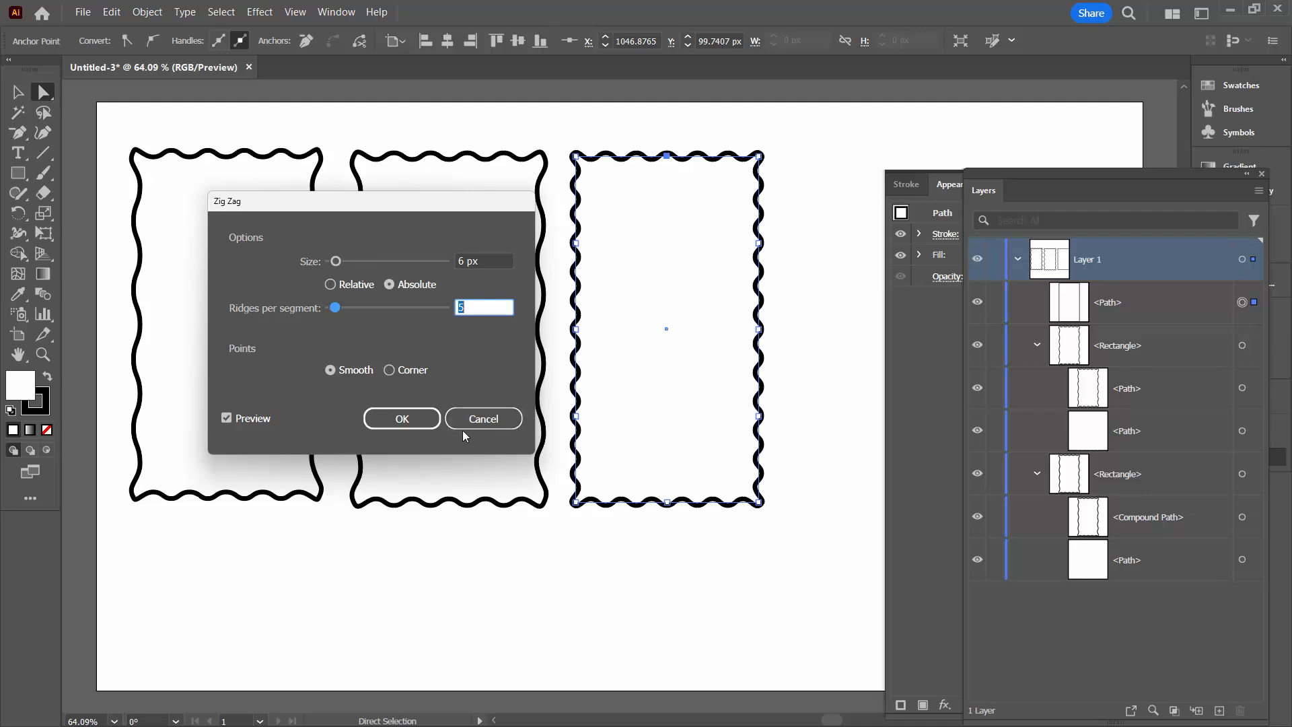
Confirm the Zig Zag, toggle its visibility in Appearance, and bring up the Object menu
click(400, 422)
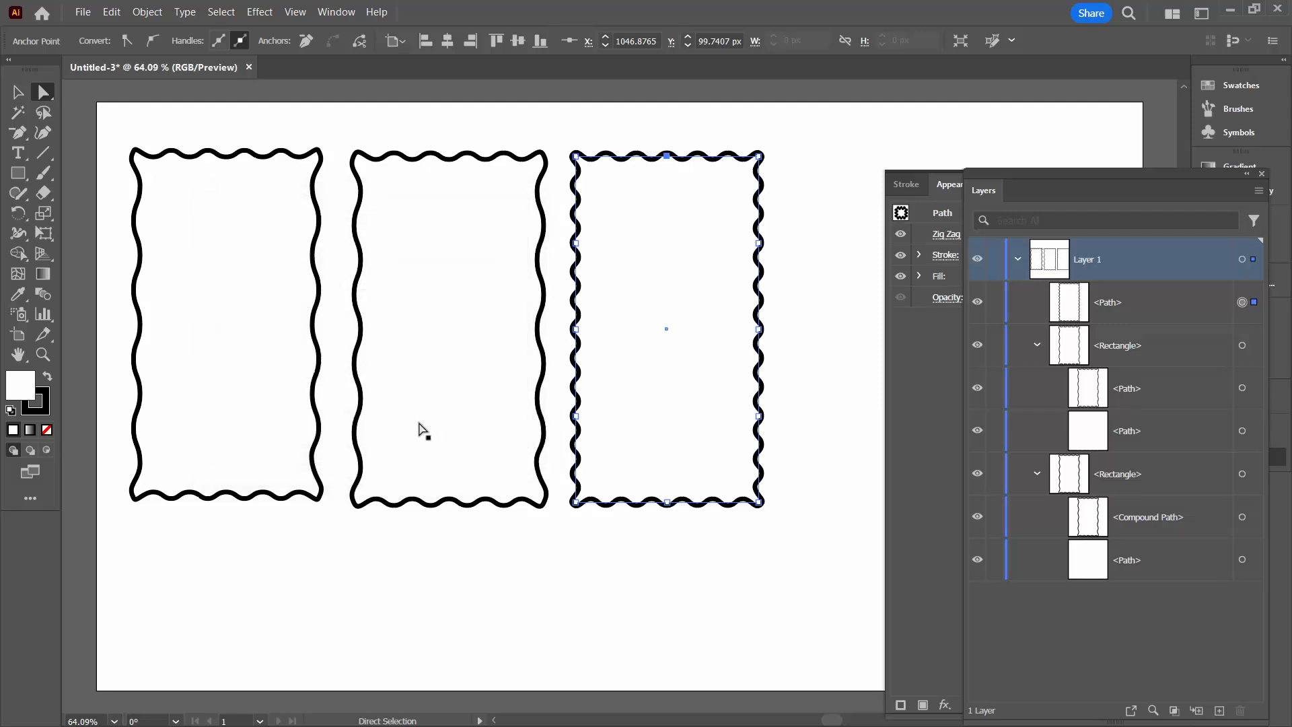
click(935, 323)
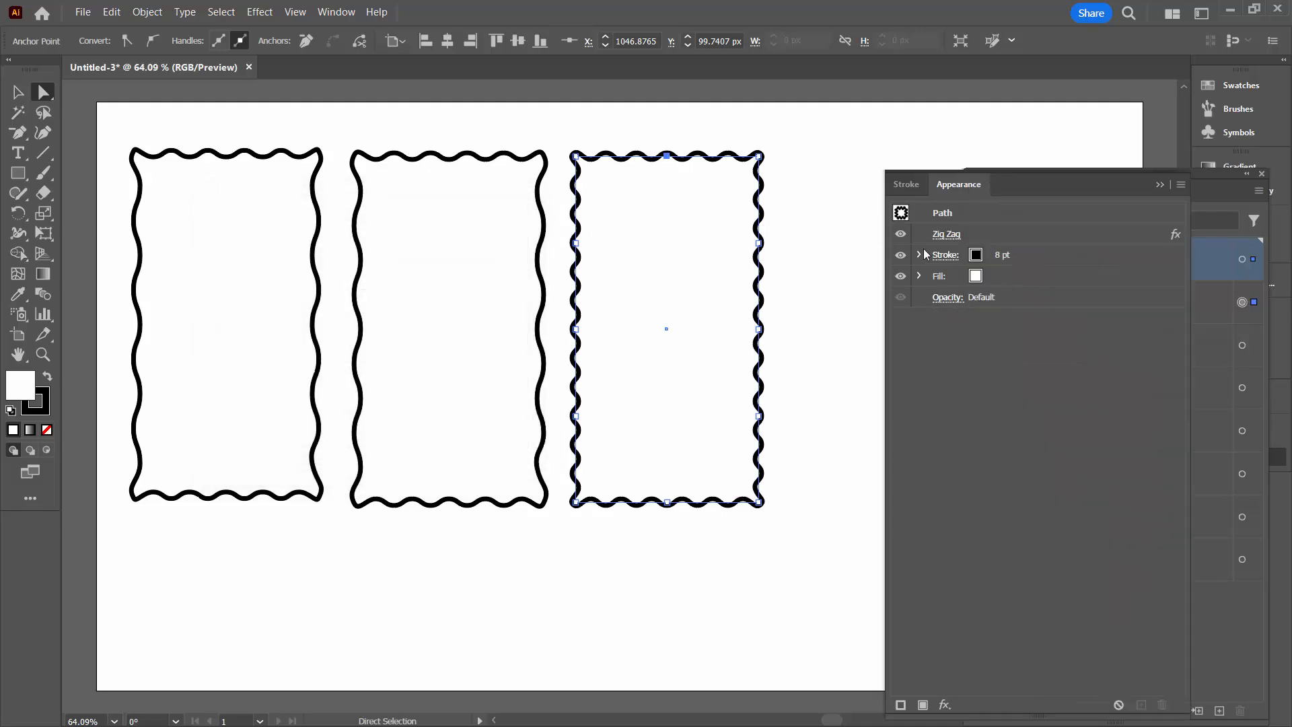
click(900, 235)
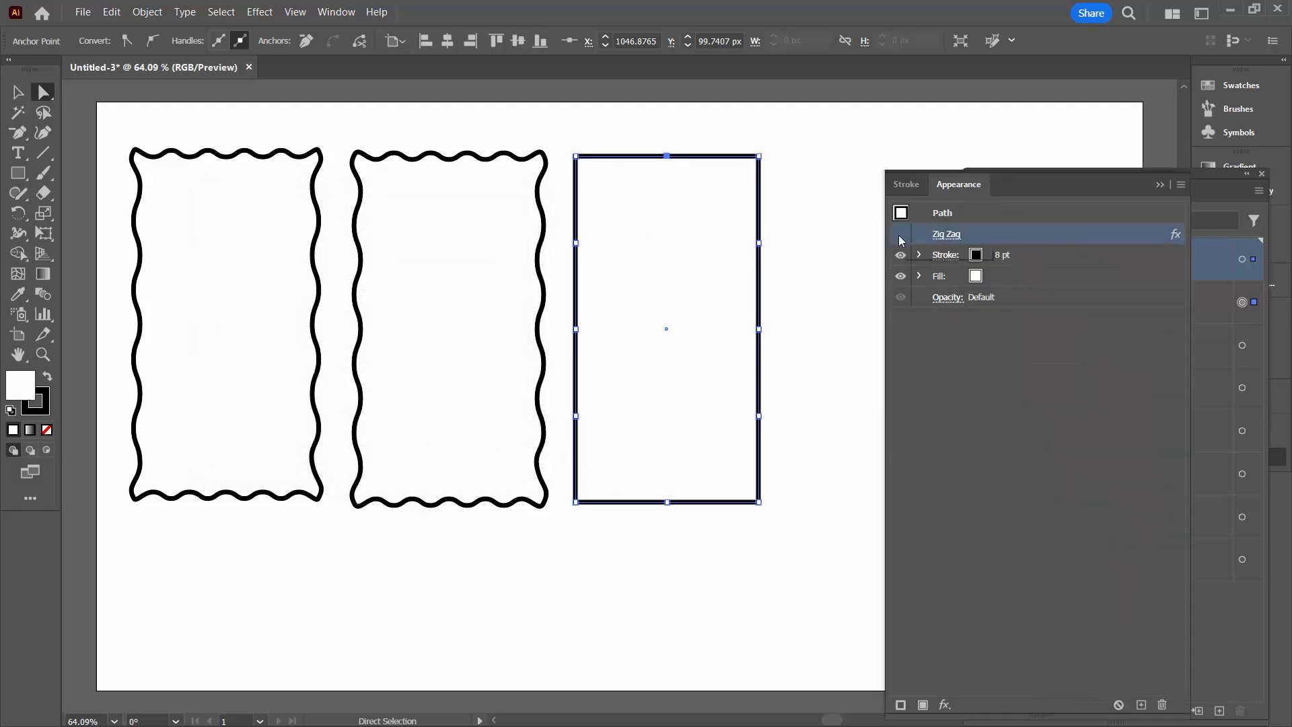
click(899, 234)
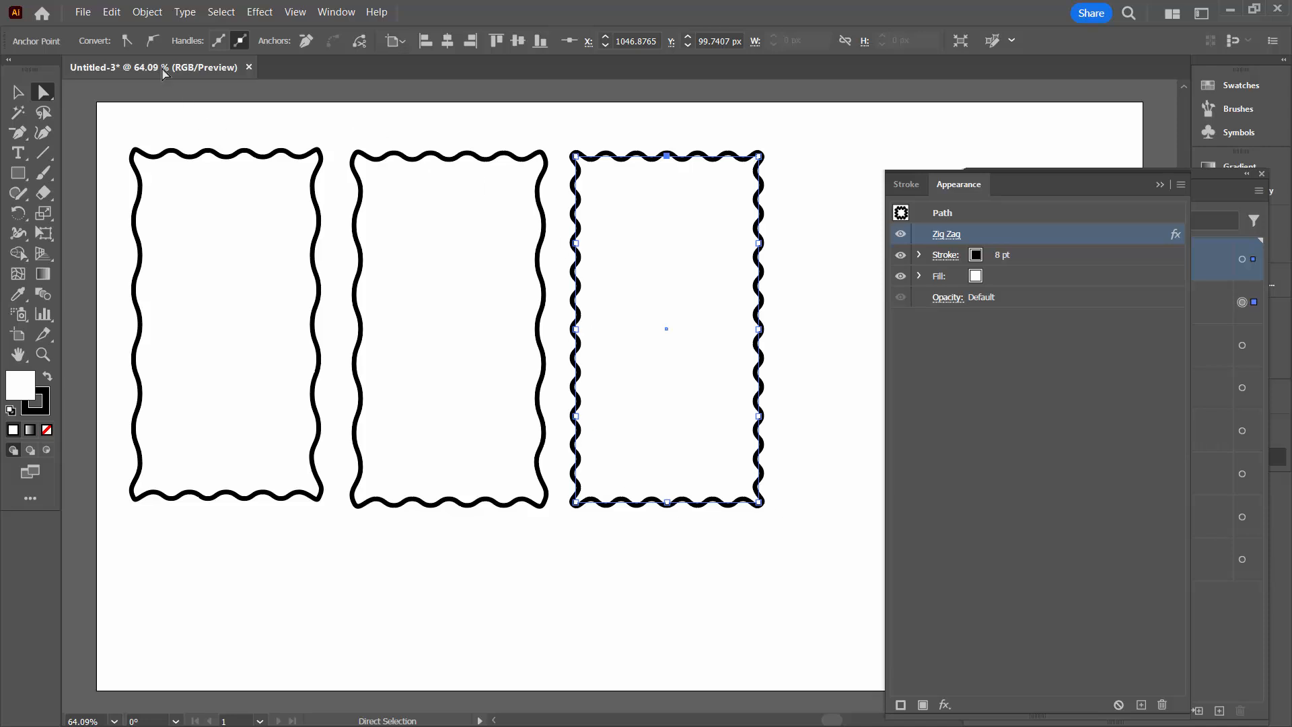
click(144, 15)
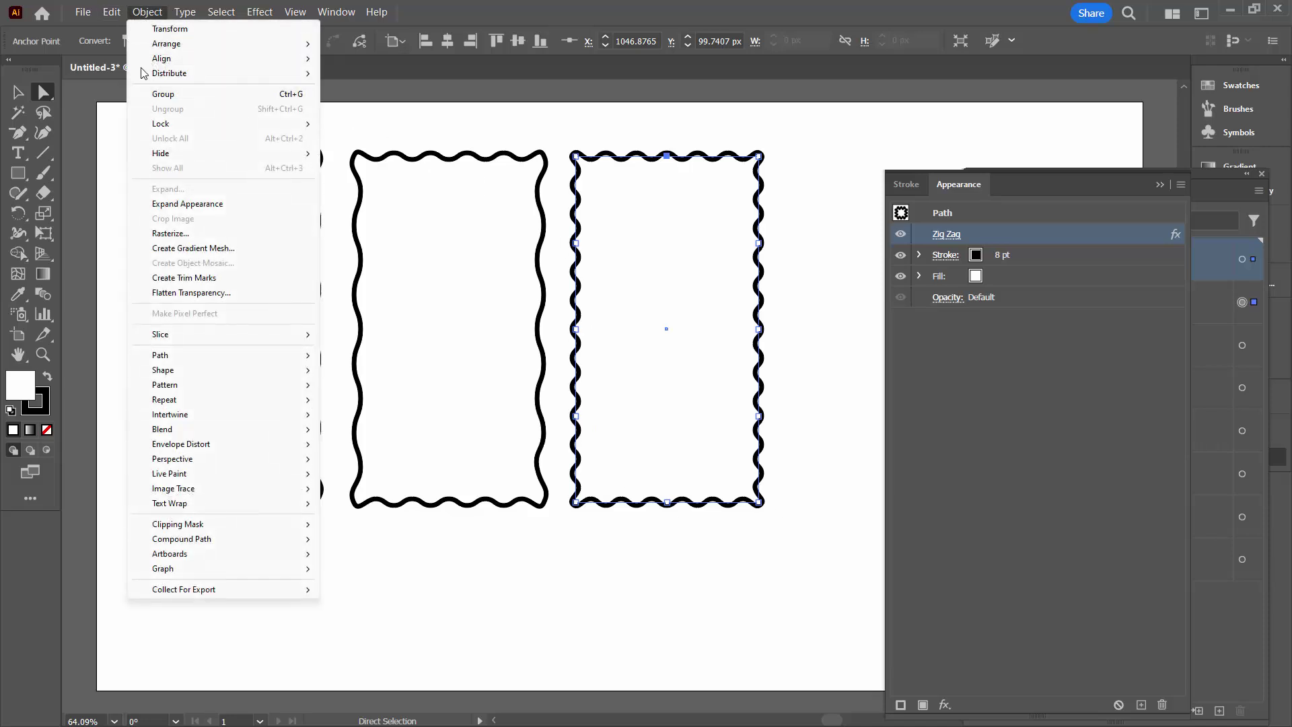
Expand the third rectangle's wavy appearance into a group and target its outline path in Layers
click(167, 203)
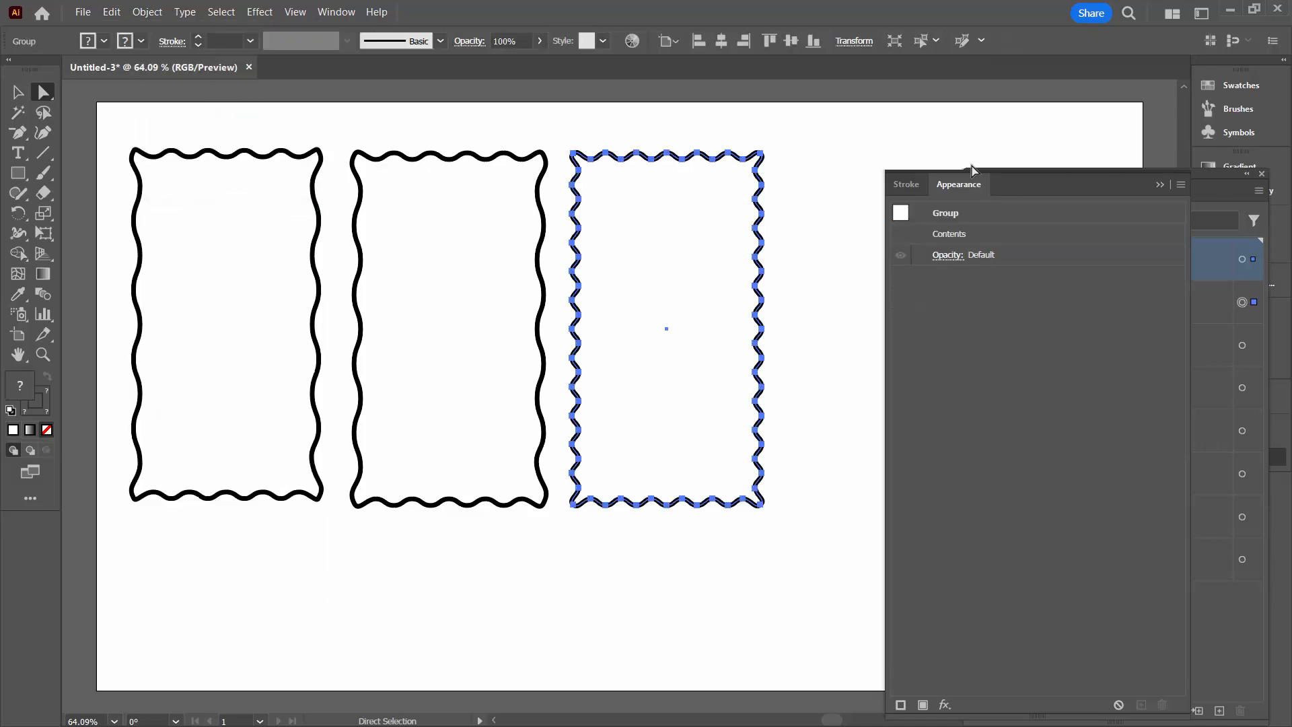
click(1157, 185)
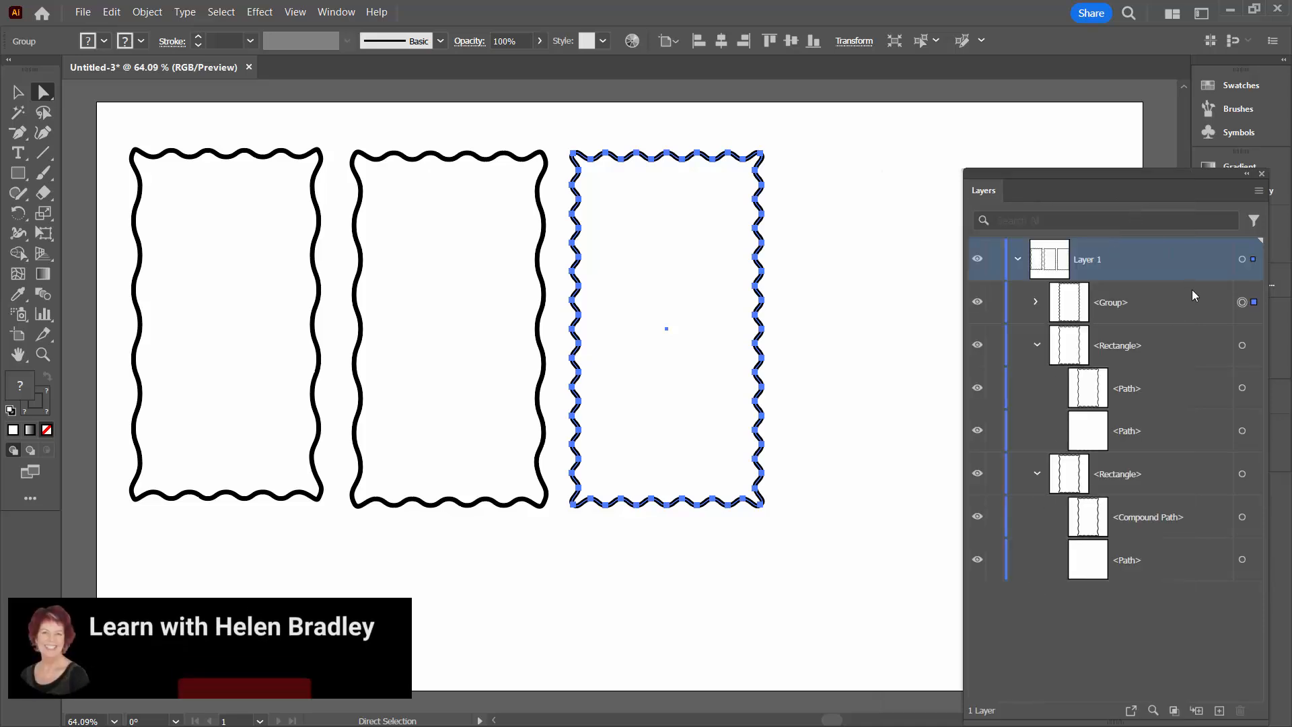
click(1035, 302)
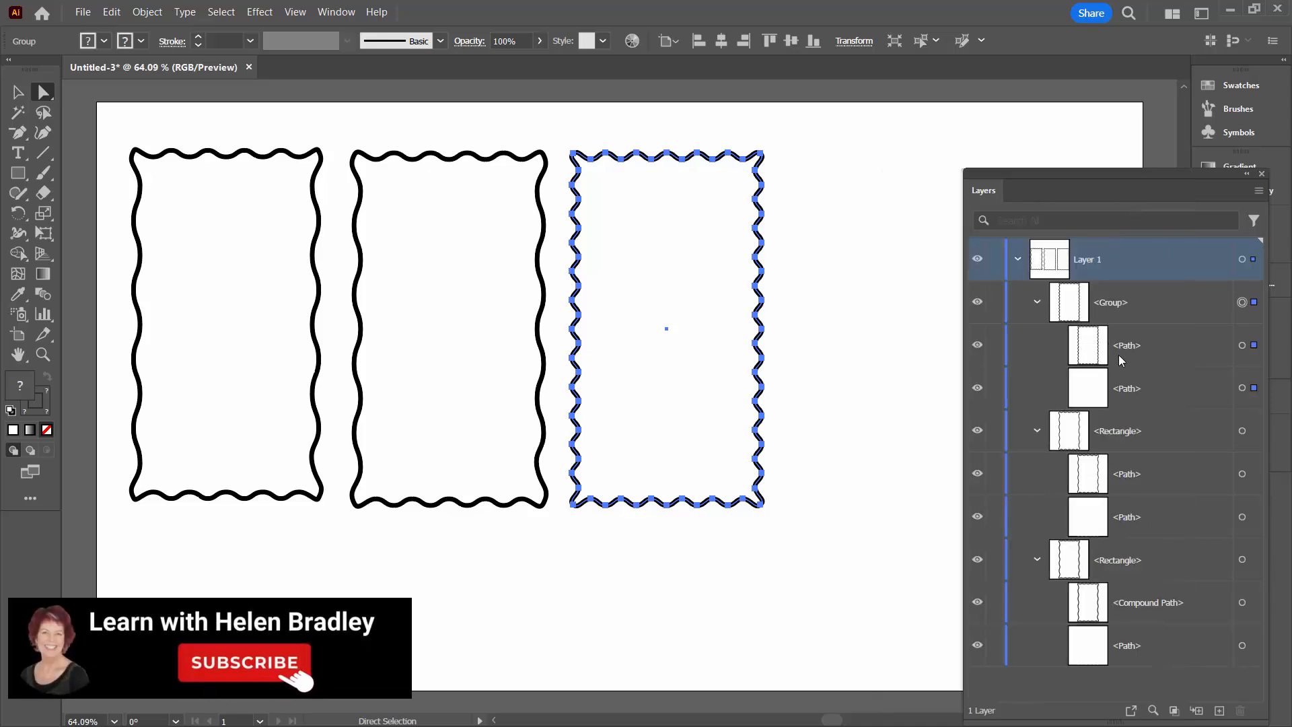
click(1182, 351)
click(1242, 345)
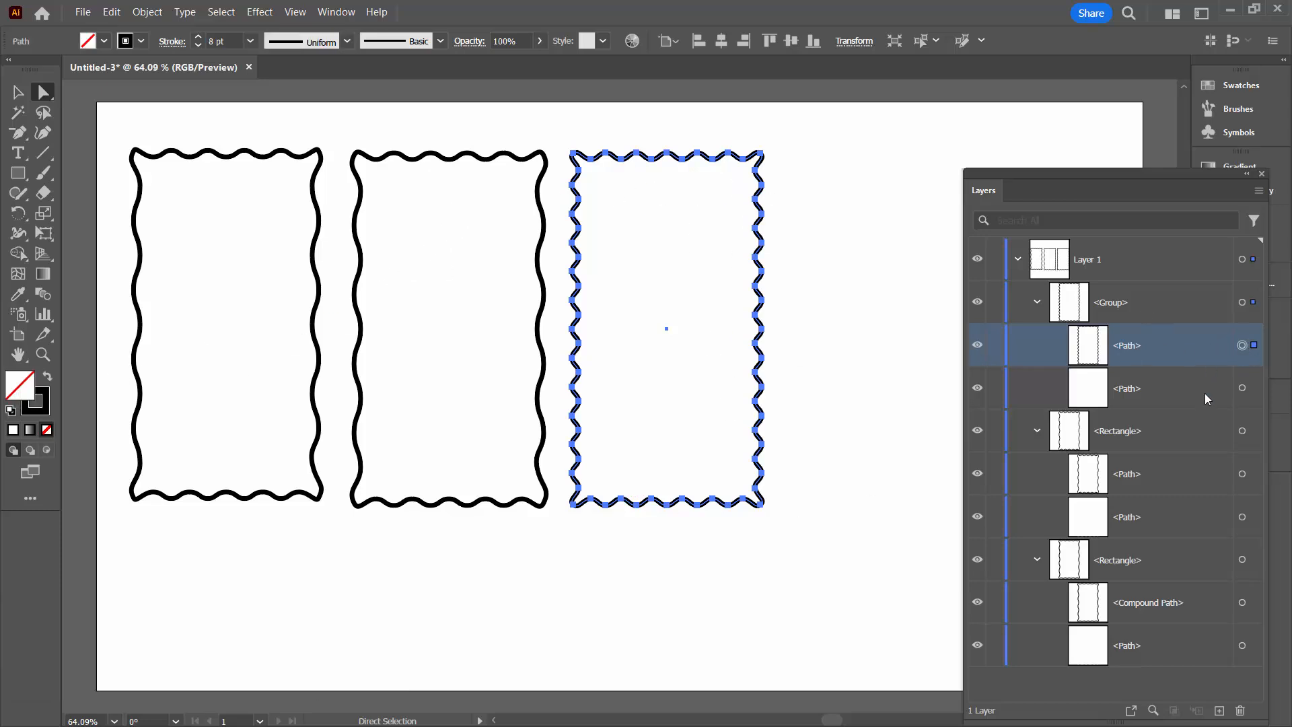
Fill the group's inner path with a pink swatch
click(1204, 393)
click(1242, 388)
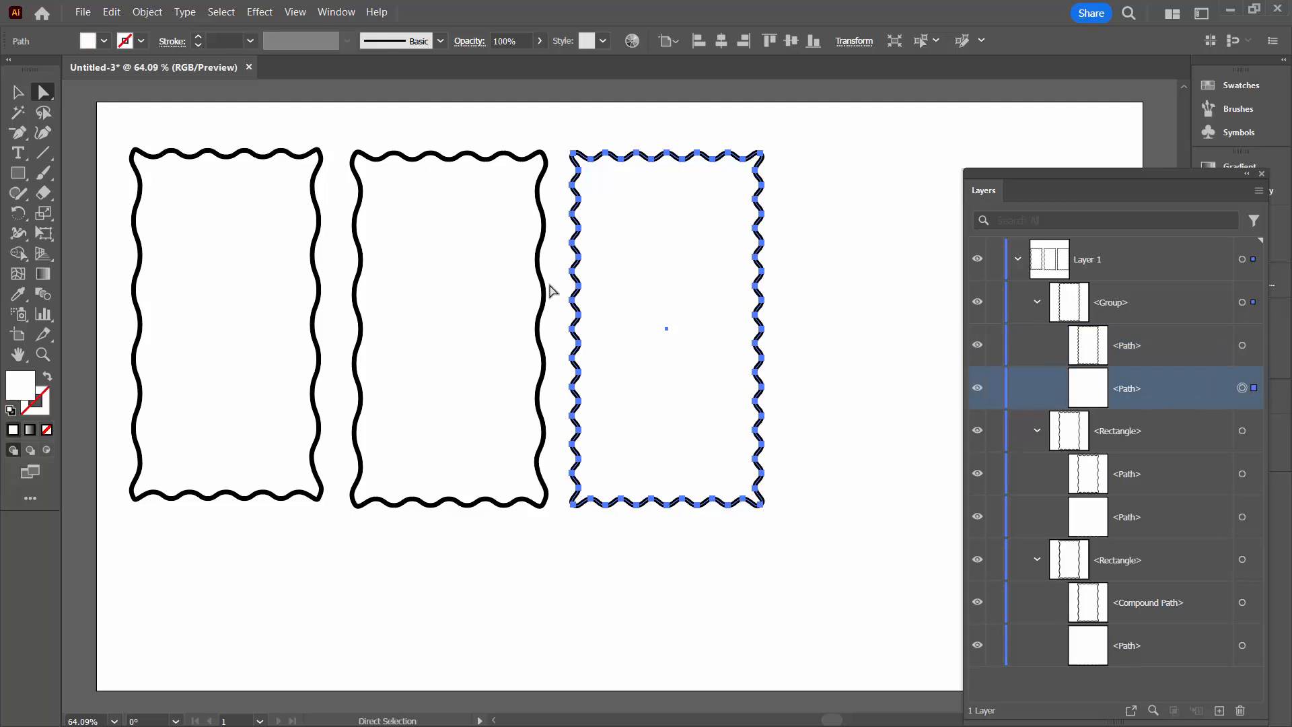
click(1237, 86)
click(1045, 143)
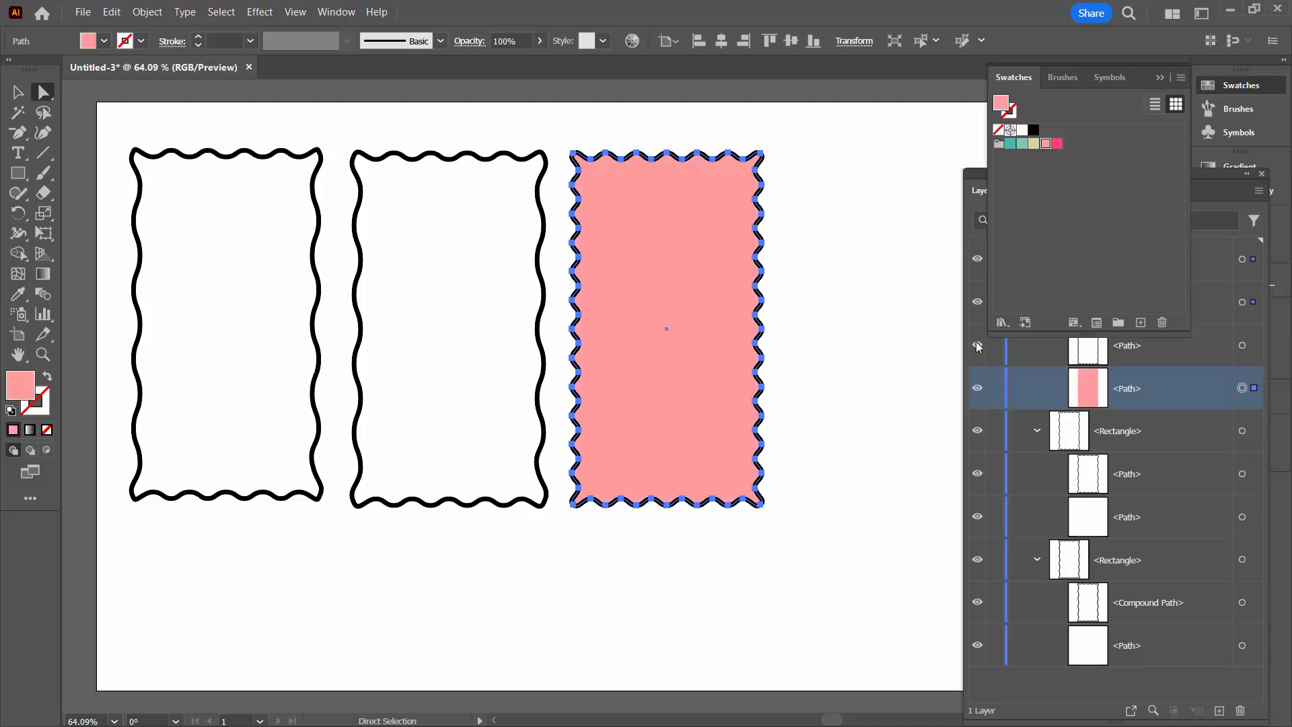
Target the wavy outline path, then deselect everything to view the pink-filled result
click(1139, 354)
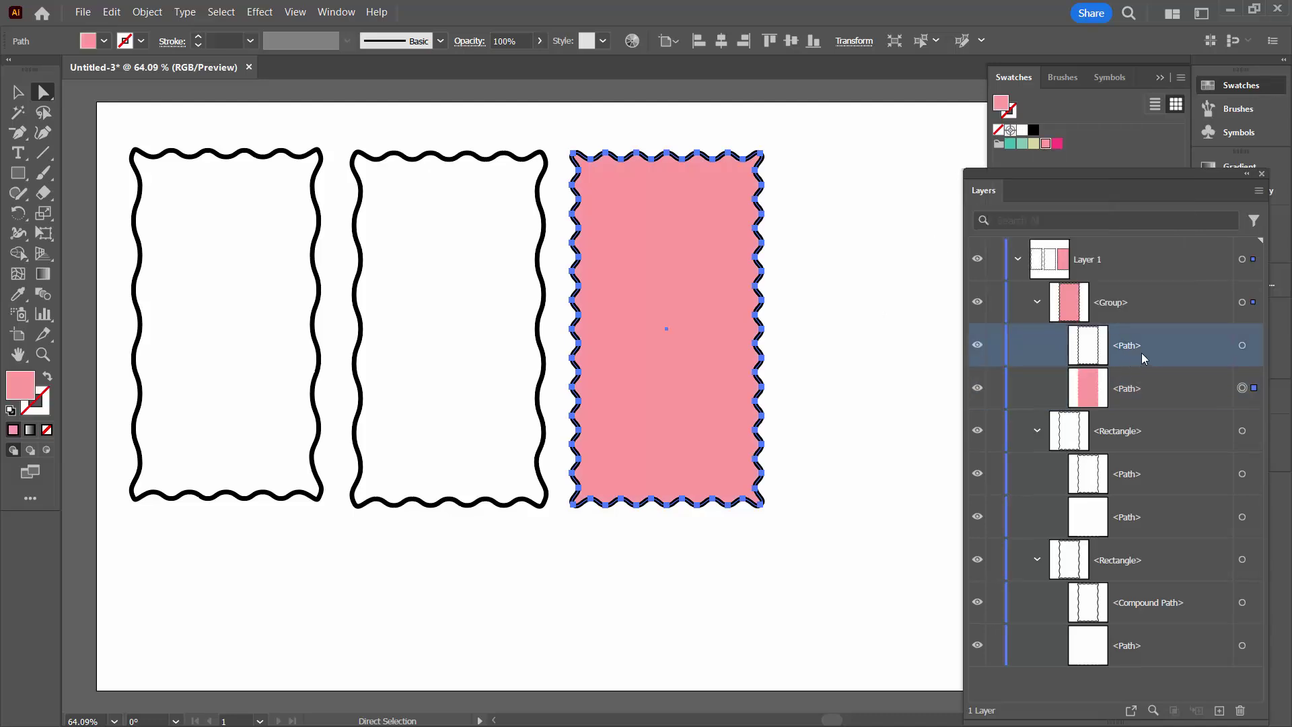
click(1242, 349)
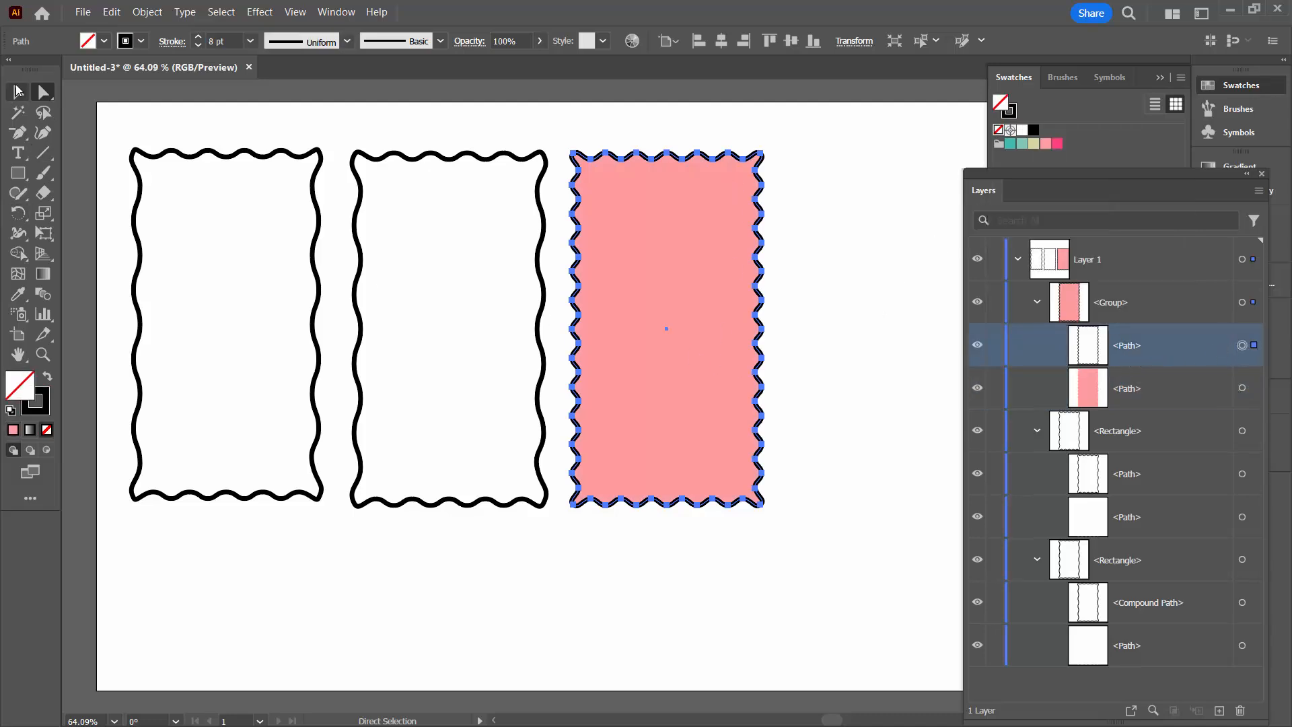
click(17, 92)
click(388, 525)
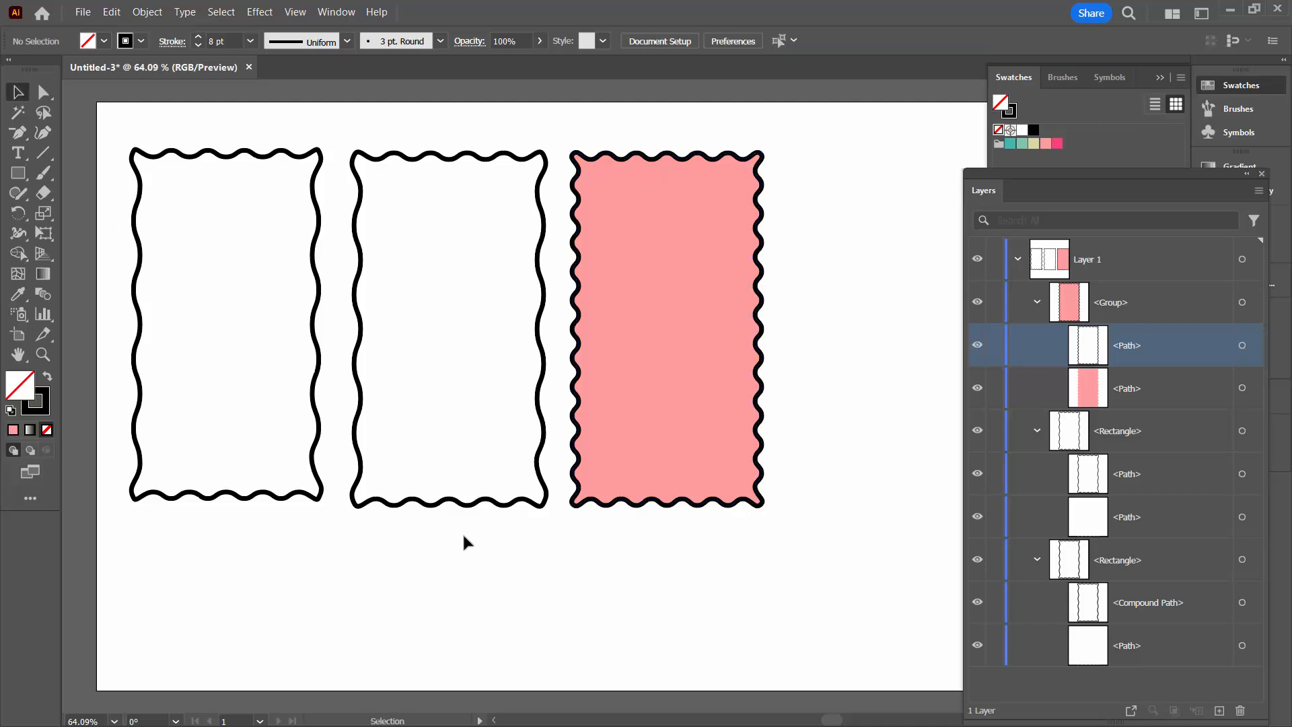